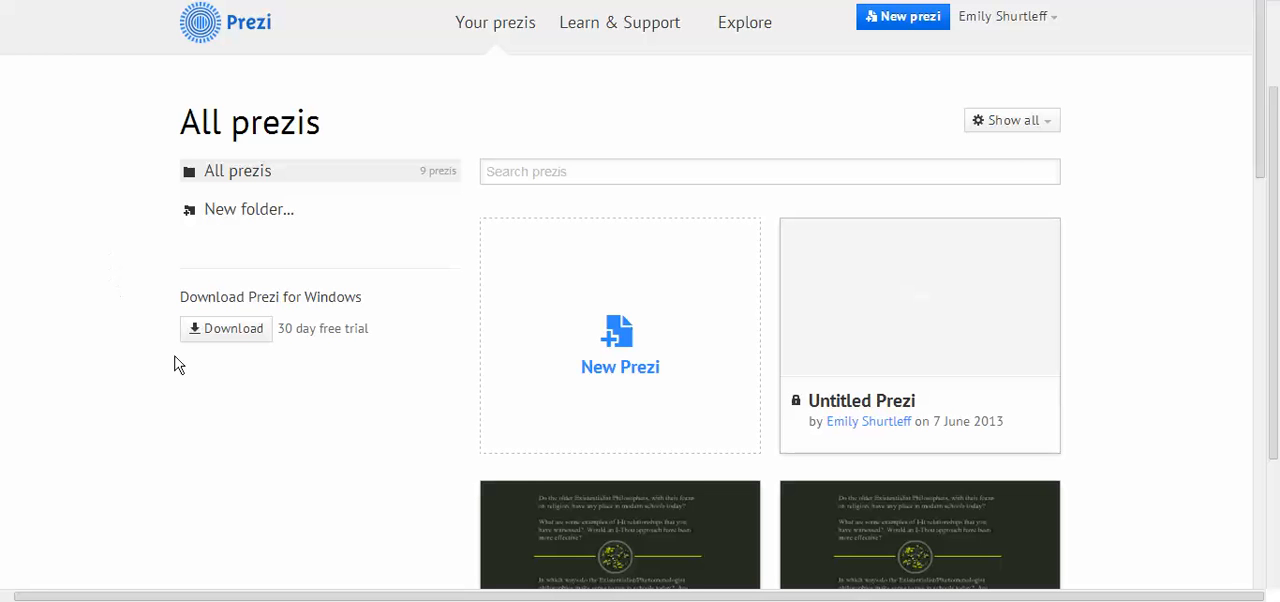
Create a new blank prezi without using any of the templates.
left_click(626, 342)
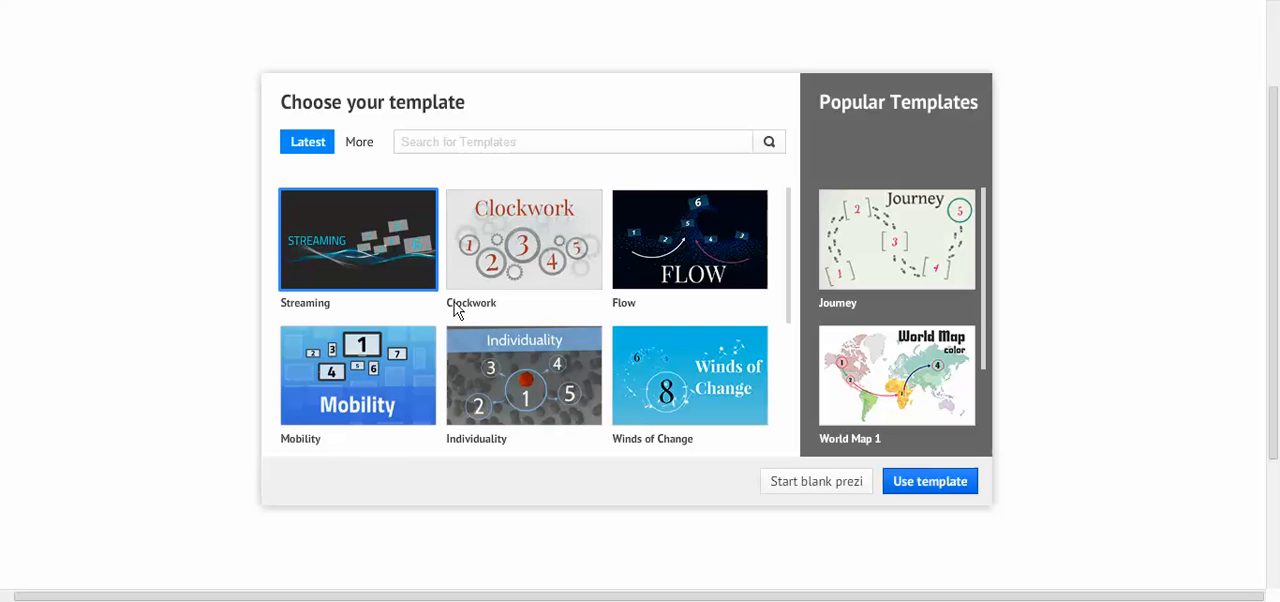
scroll(563, 321, "down", 3)
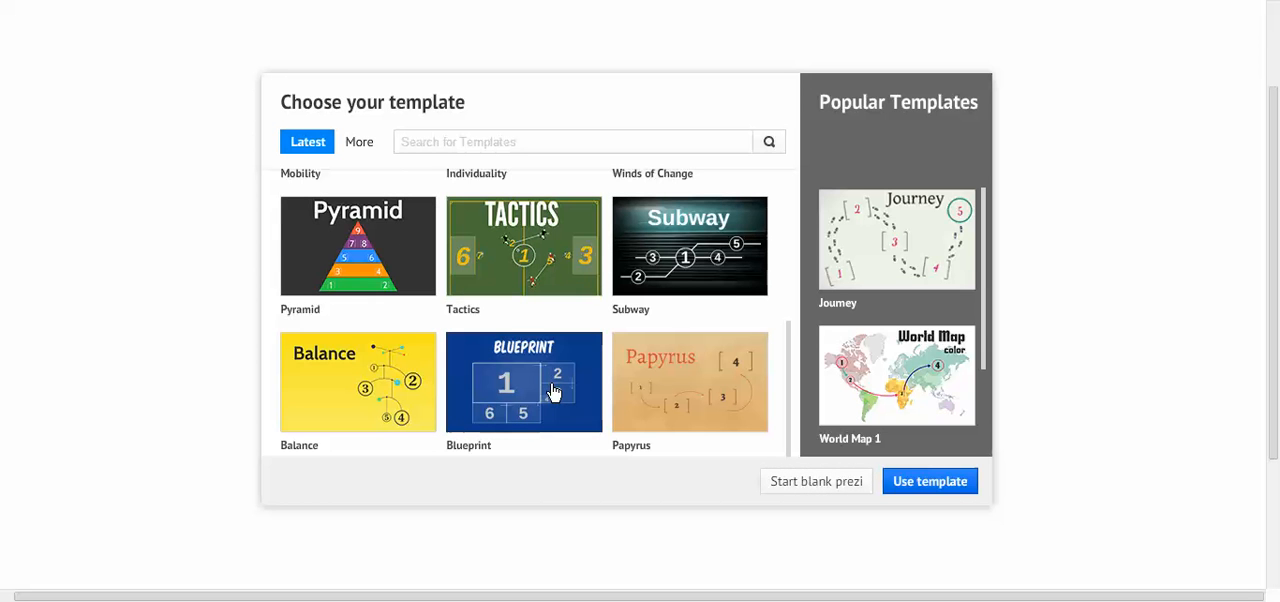
left_click(815, 483)
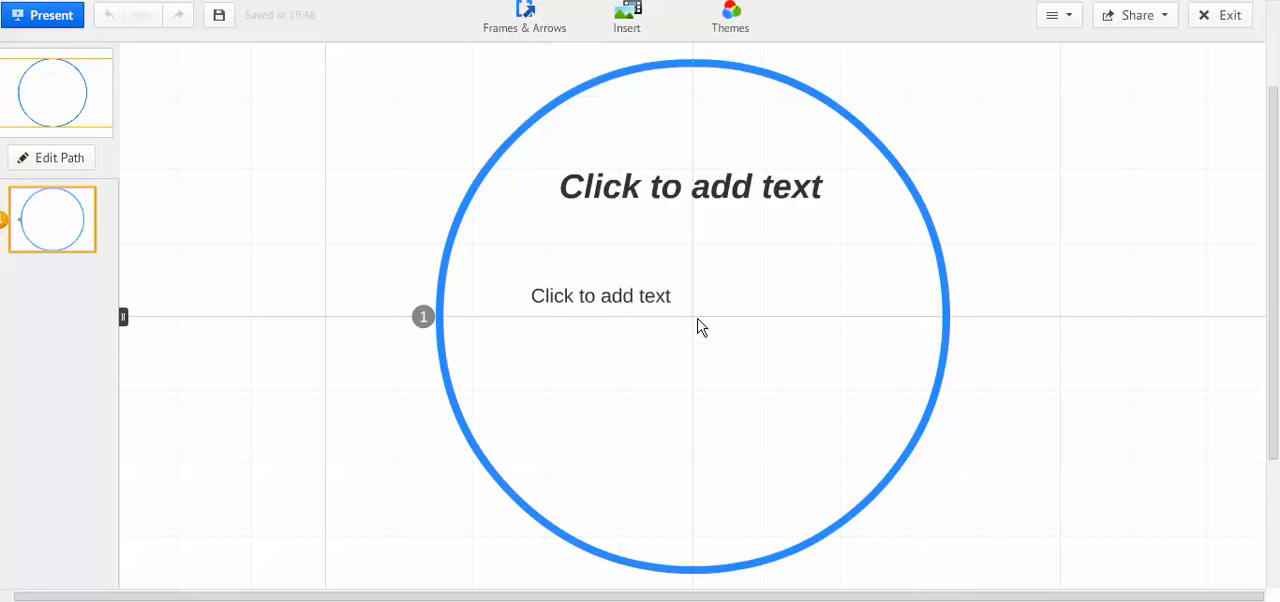
Examine the canvas's zoom range by zooming far out from the circle frame and deep into its title placeholder.
scroll(697, 318, "down", 5)
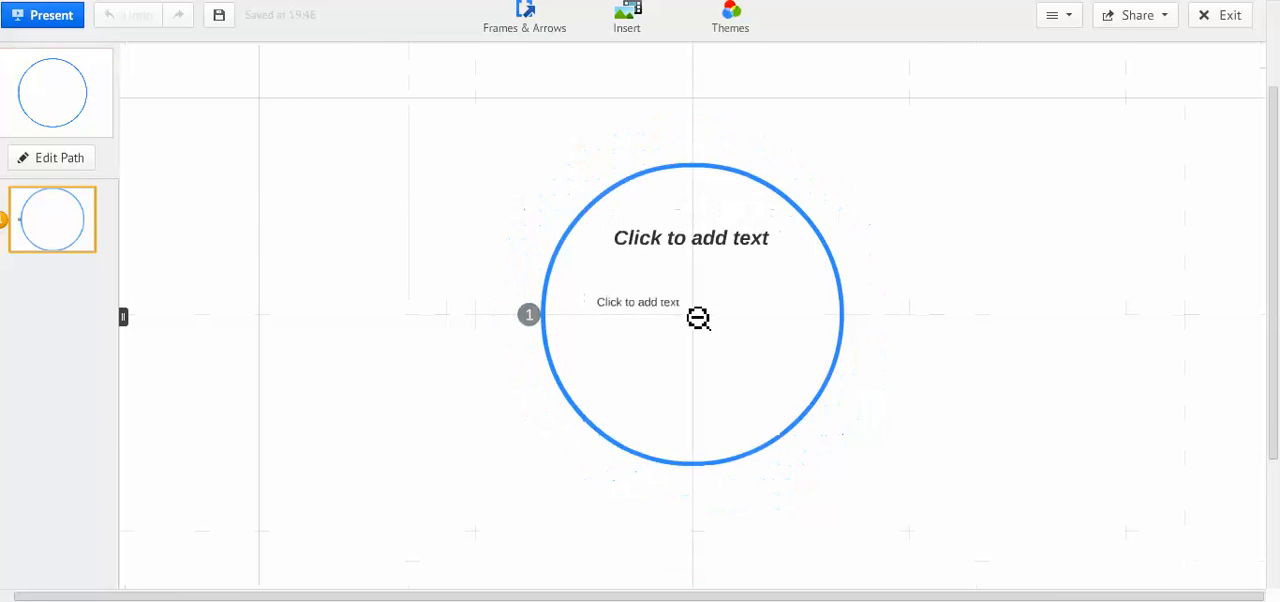
scroll(705, 322, "down", 5)
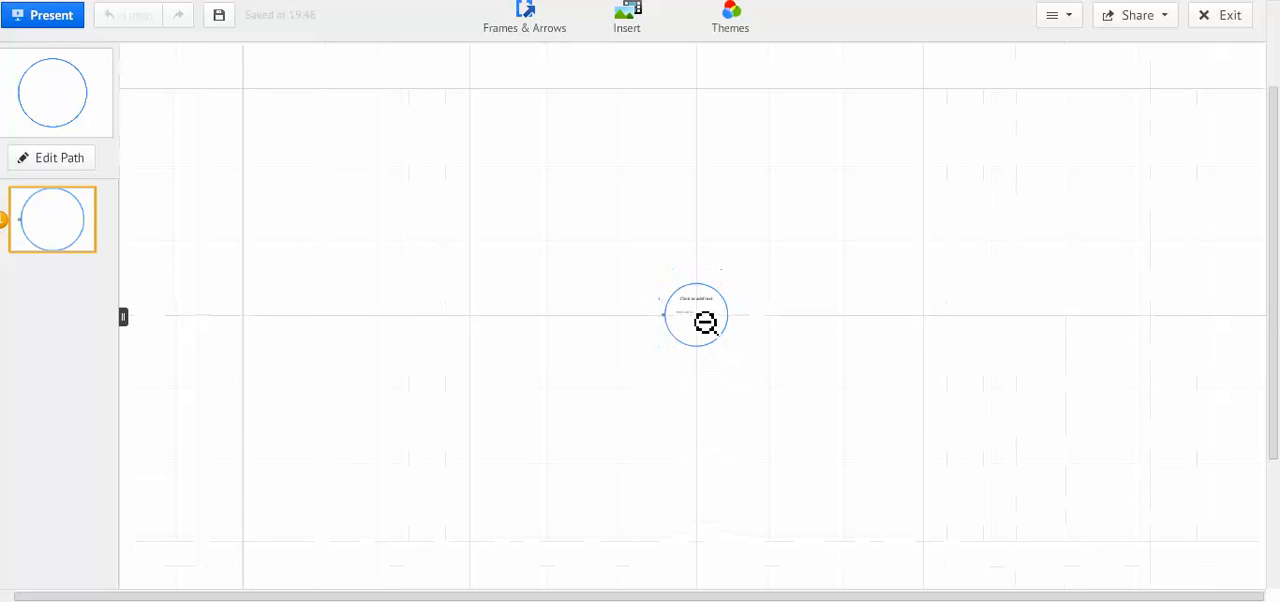
scroll(705, 322, "down", 5)
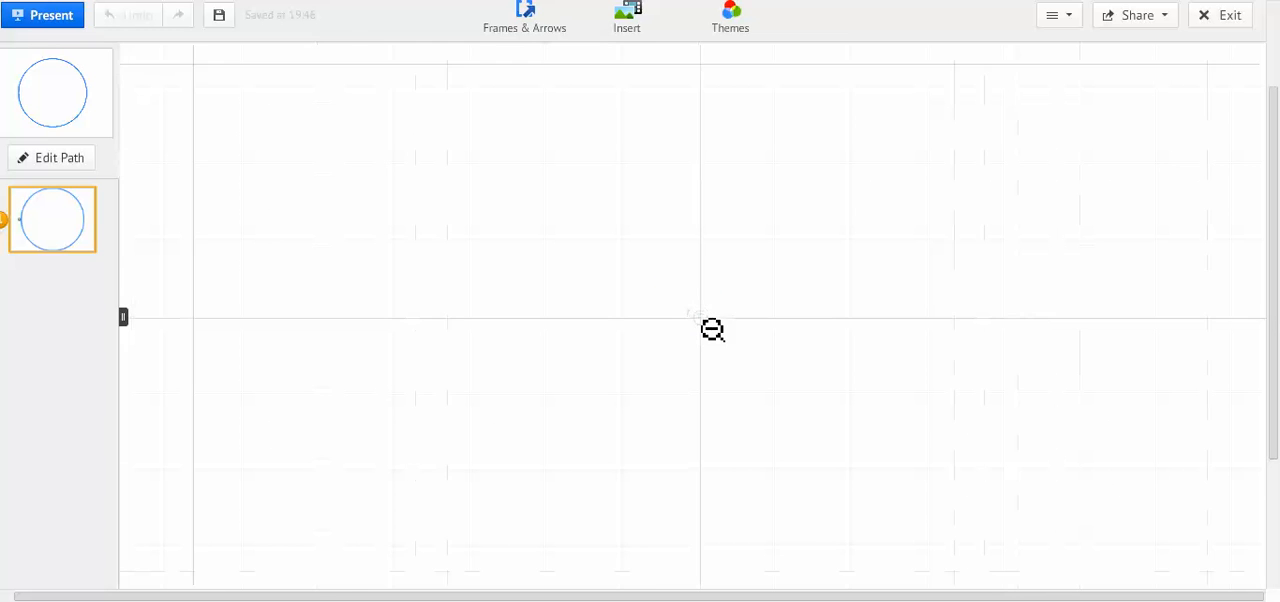
scroll(712, 330, "up", 5)
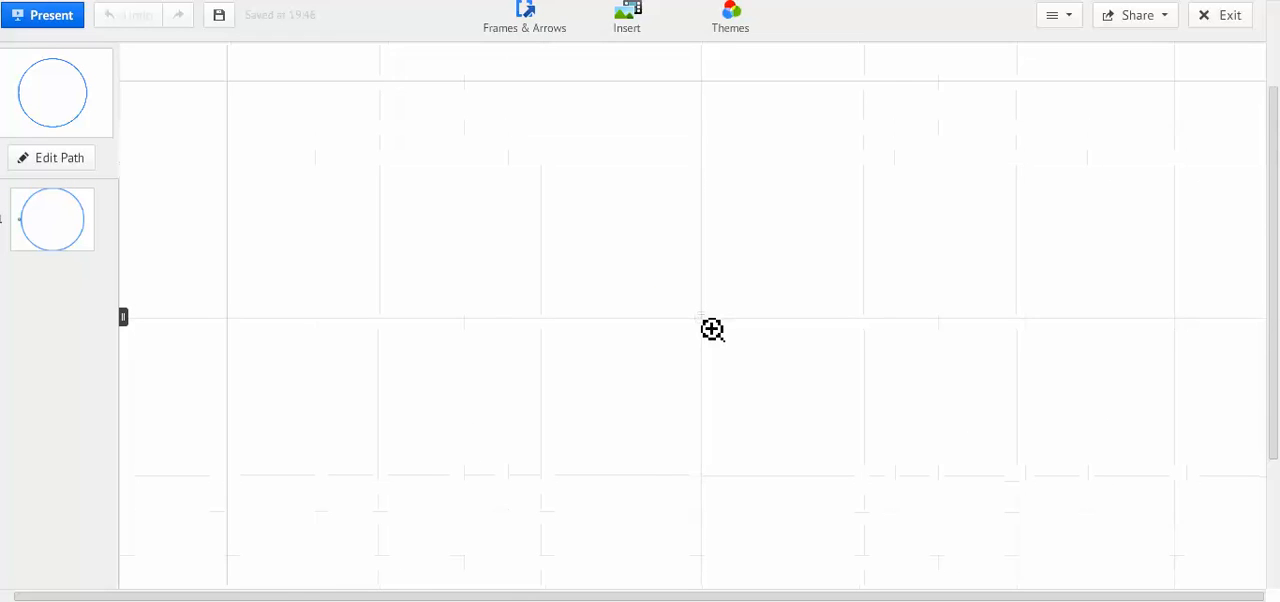
scroll(718, 326, "up", 5)
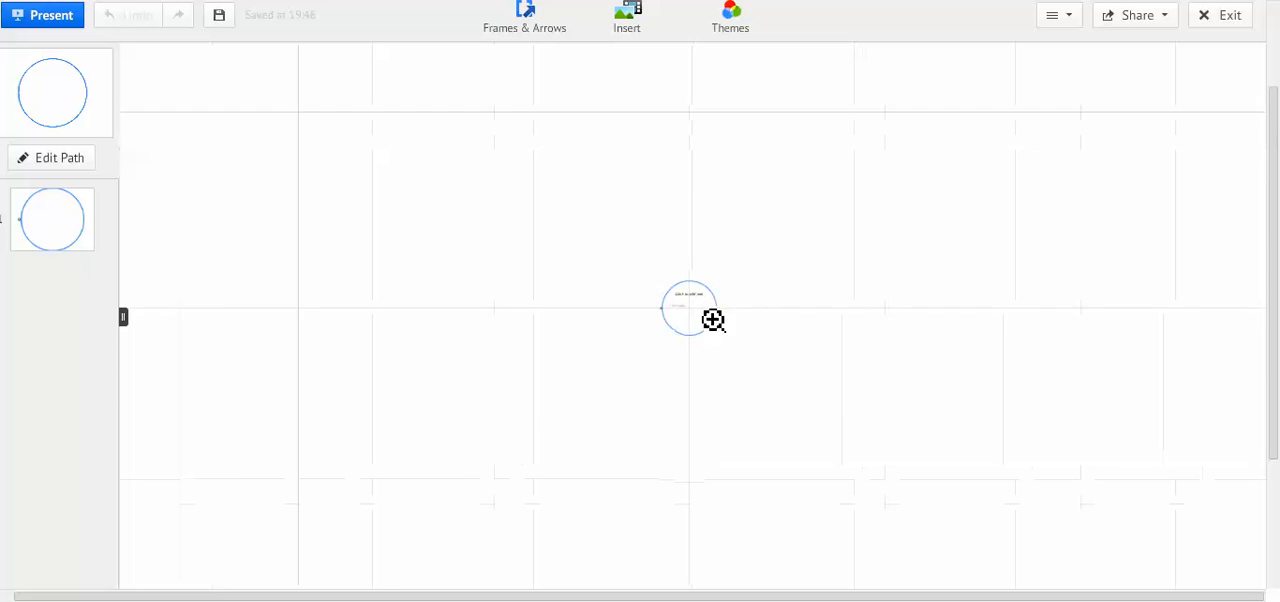
scroll(695, 302, "up", 5)
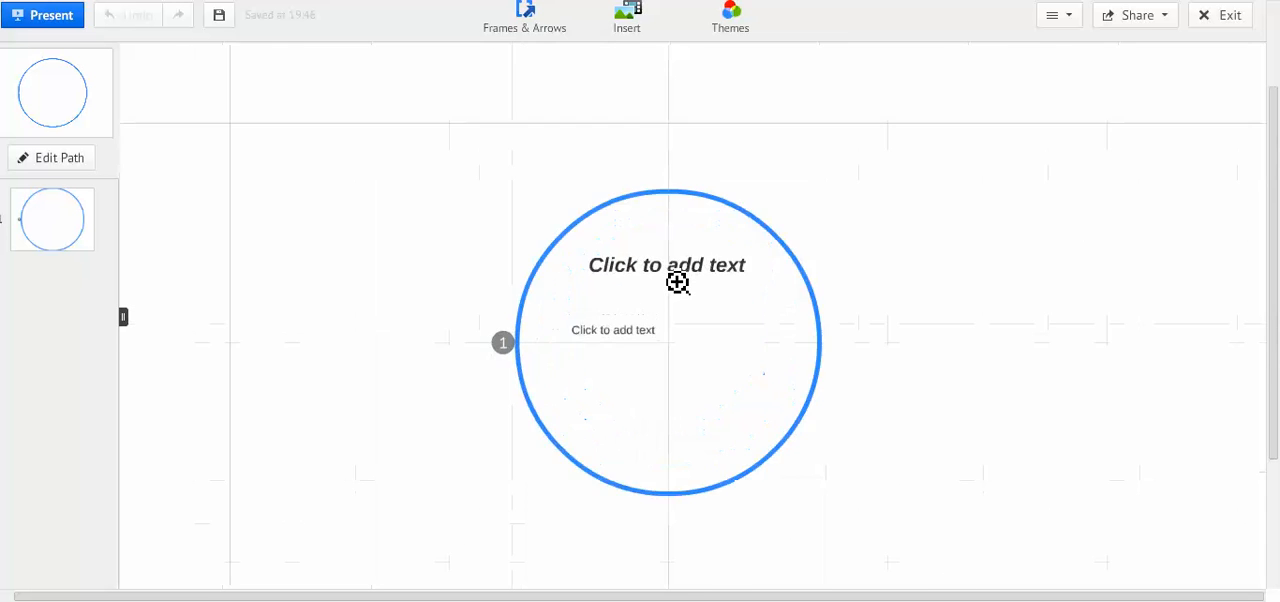
scroll(684, 279, "up", 5)
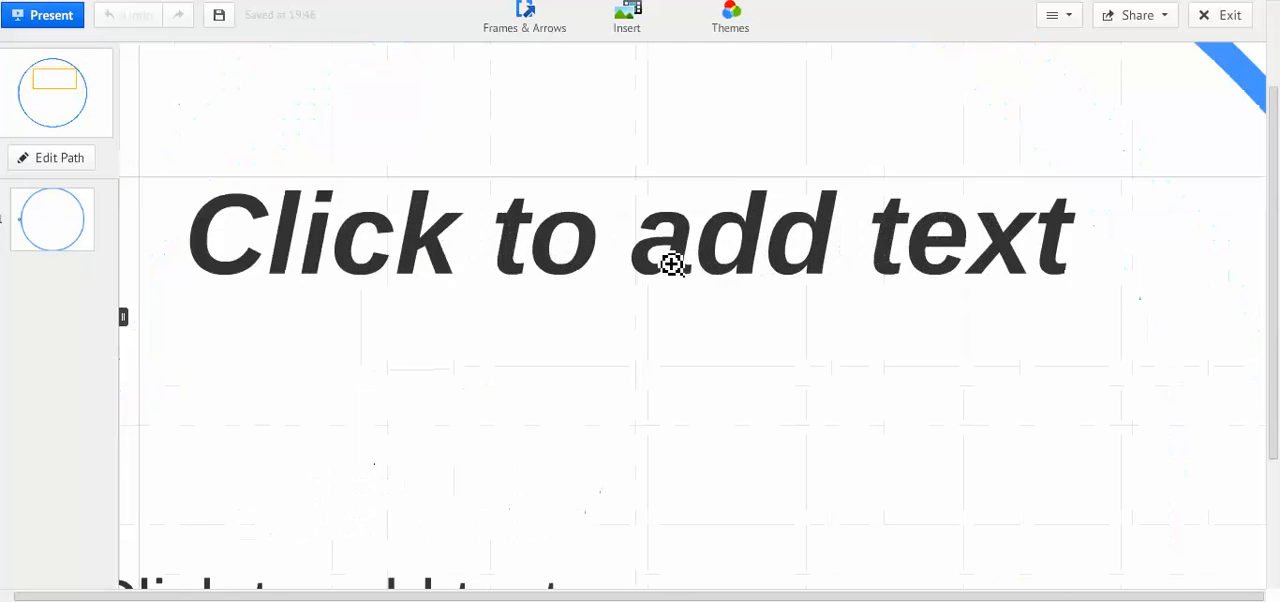
scroll(669, 264, "up", 5)
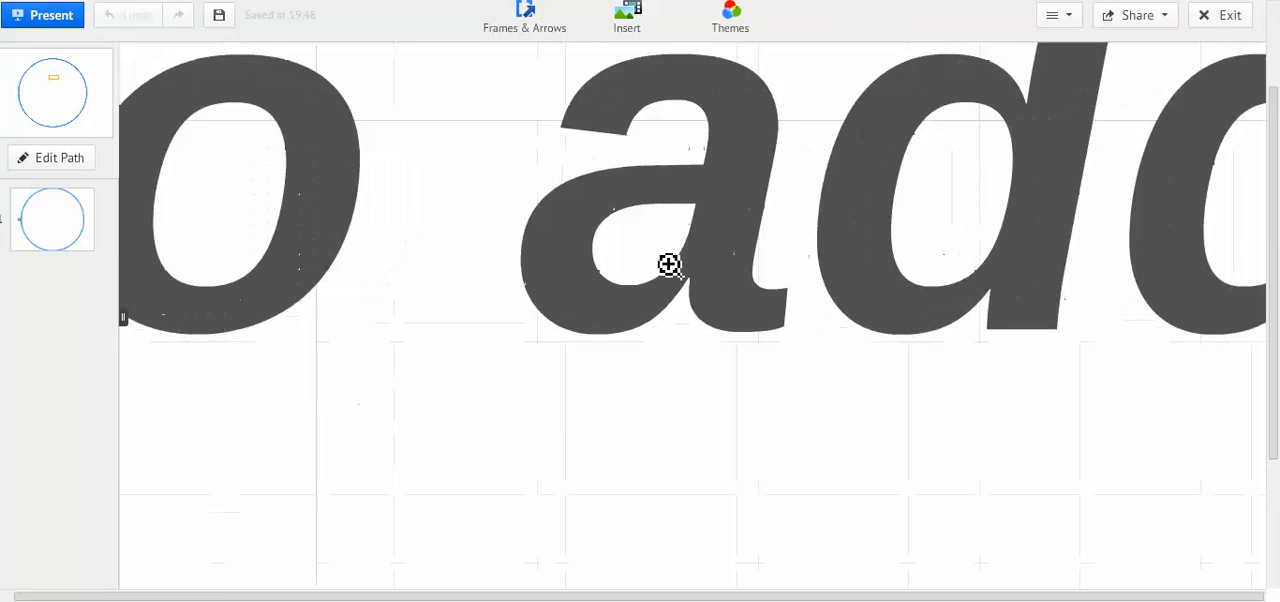
scroll(669, 264, "up", 4)
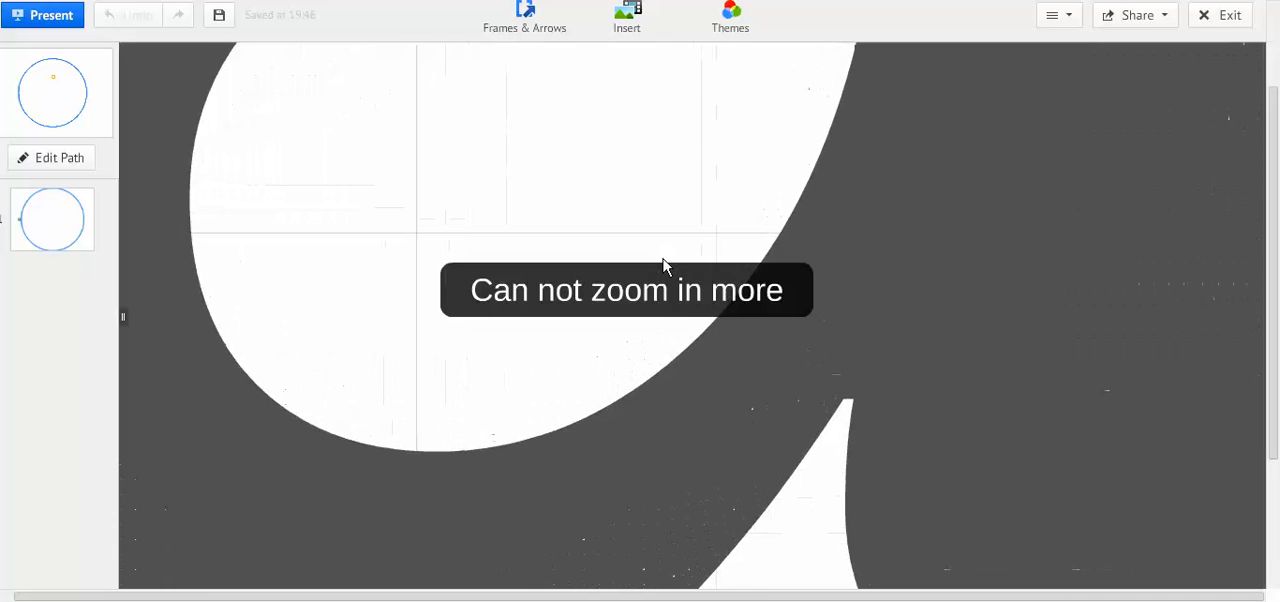
scroll(660, 240, "down", 1)
scroll(647, 312, "down", 6)
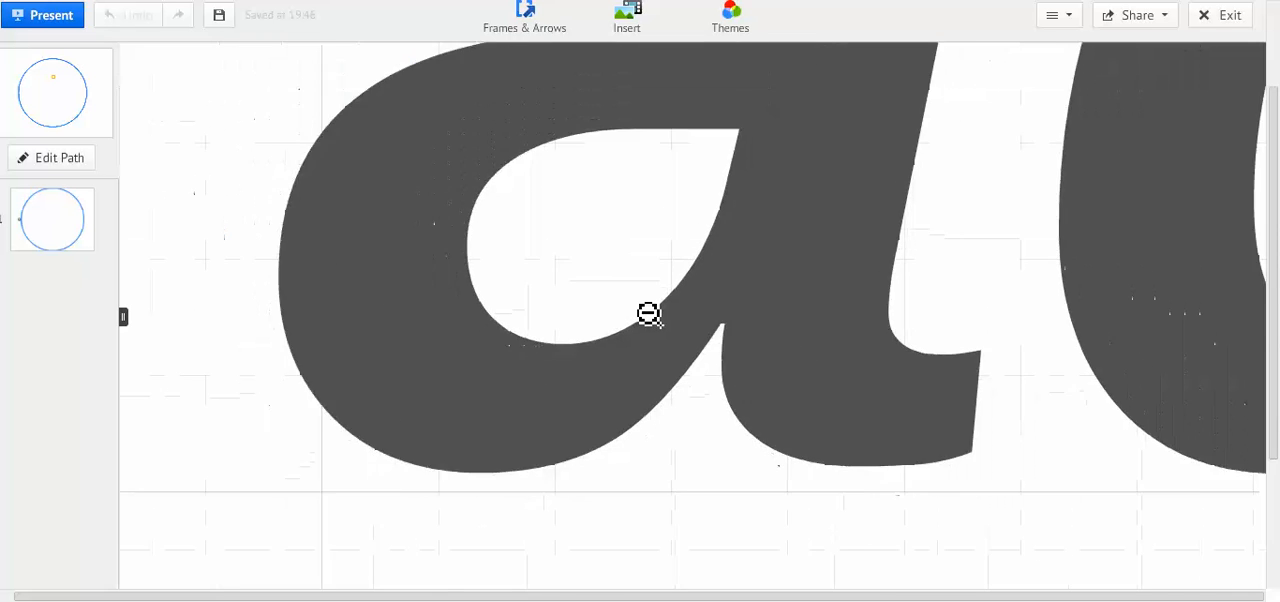
scroll(647, 312, "down", 5)
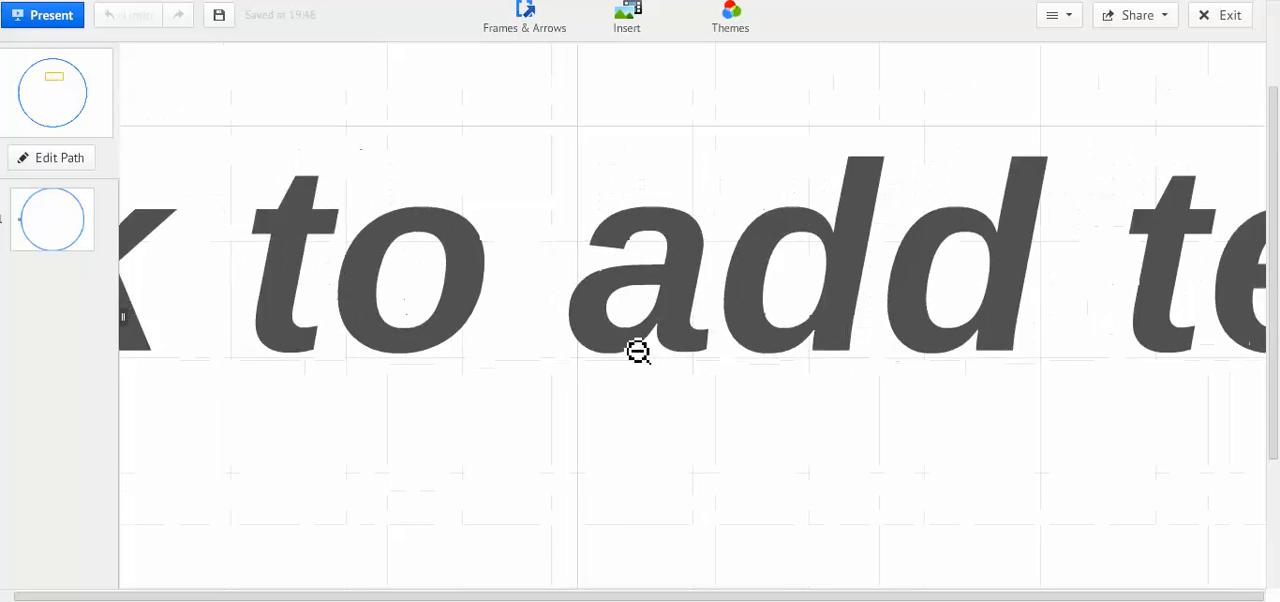
scroll(643, 381, "down", 6)
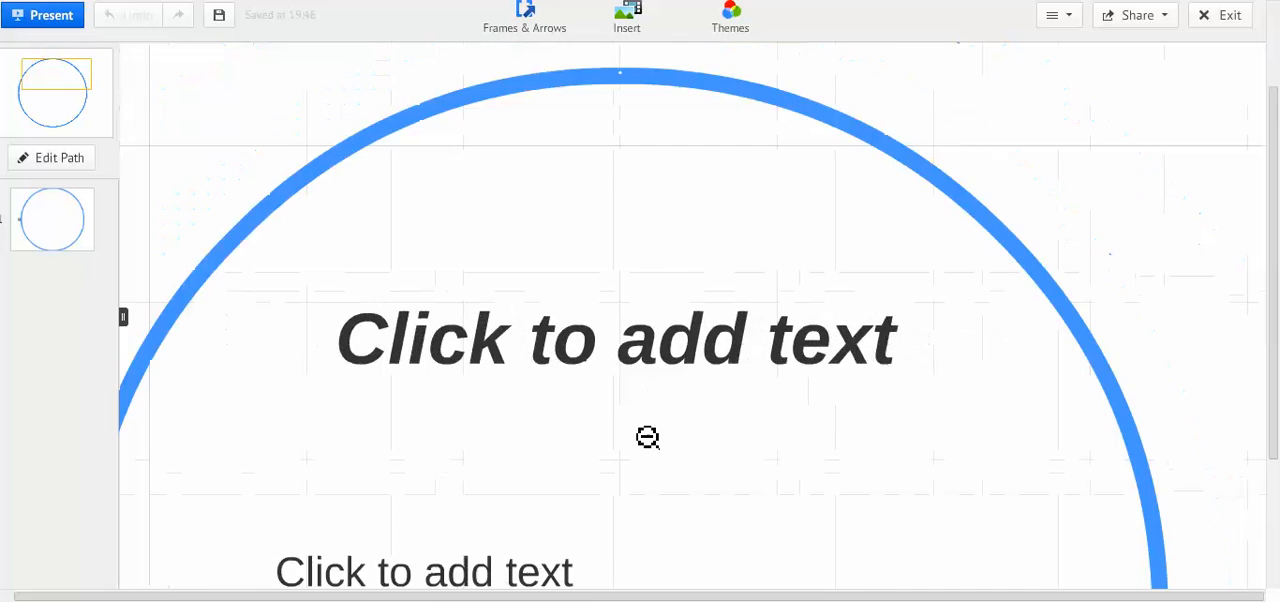
scroll(661, 315, "down", 4)
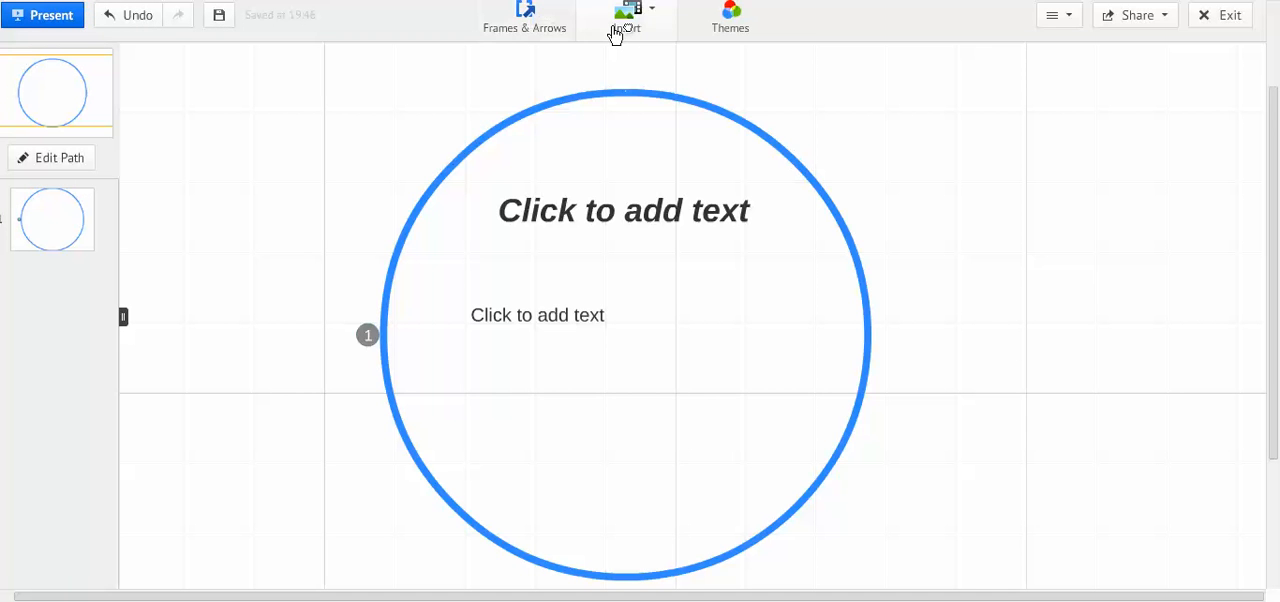
Apply the Citrus theme to the prezi.
left_click(762, 26)
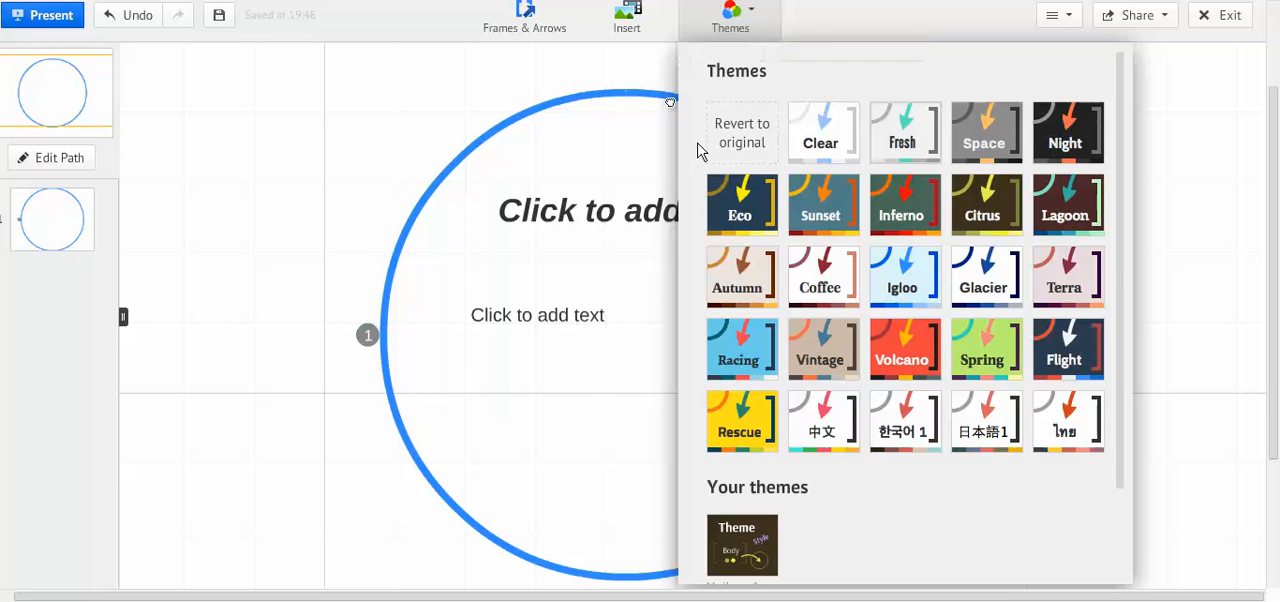
left_click(985, 215)
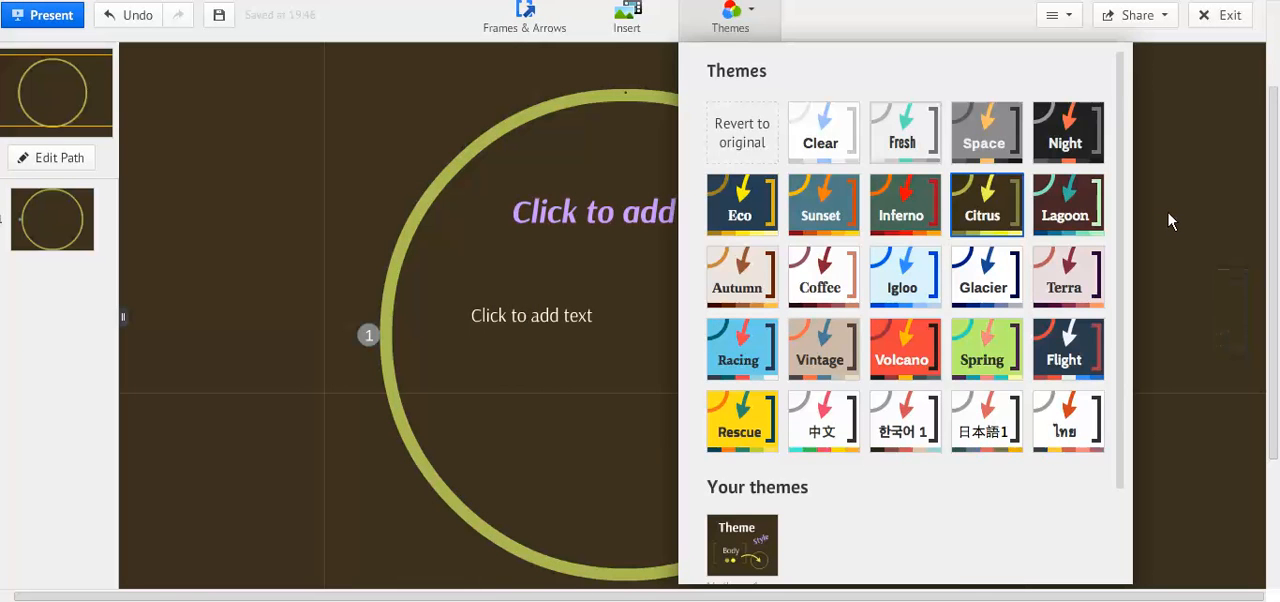
left_click(1167, 210)
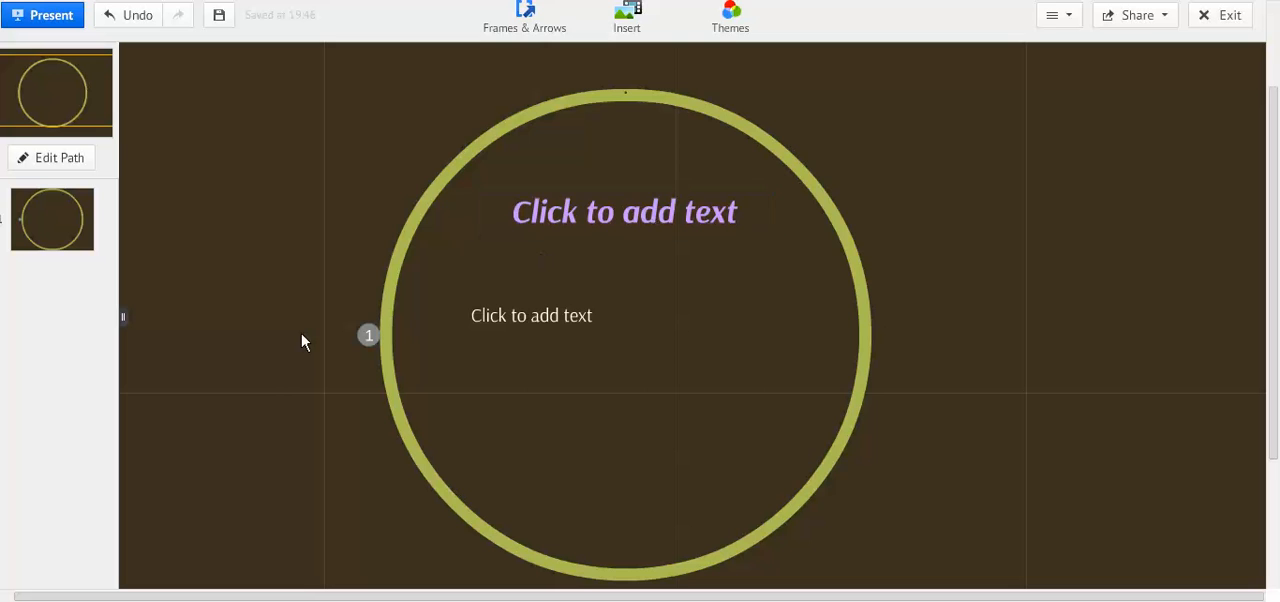
Enter "Prezi User Guide" in the upper text placeholder of the circle frame.
left_click(637, 217)
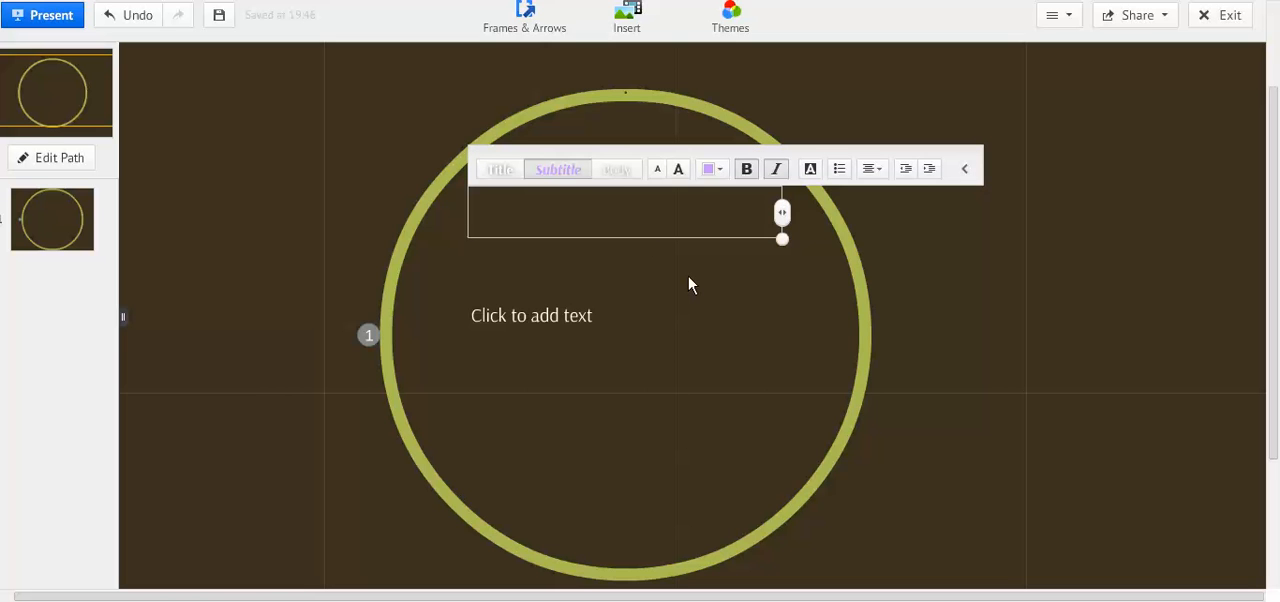
type("Prezi User Guide")
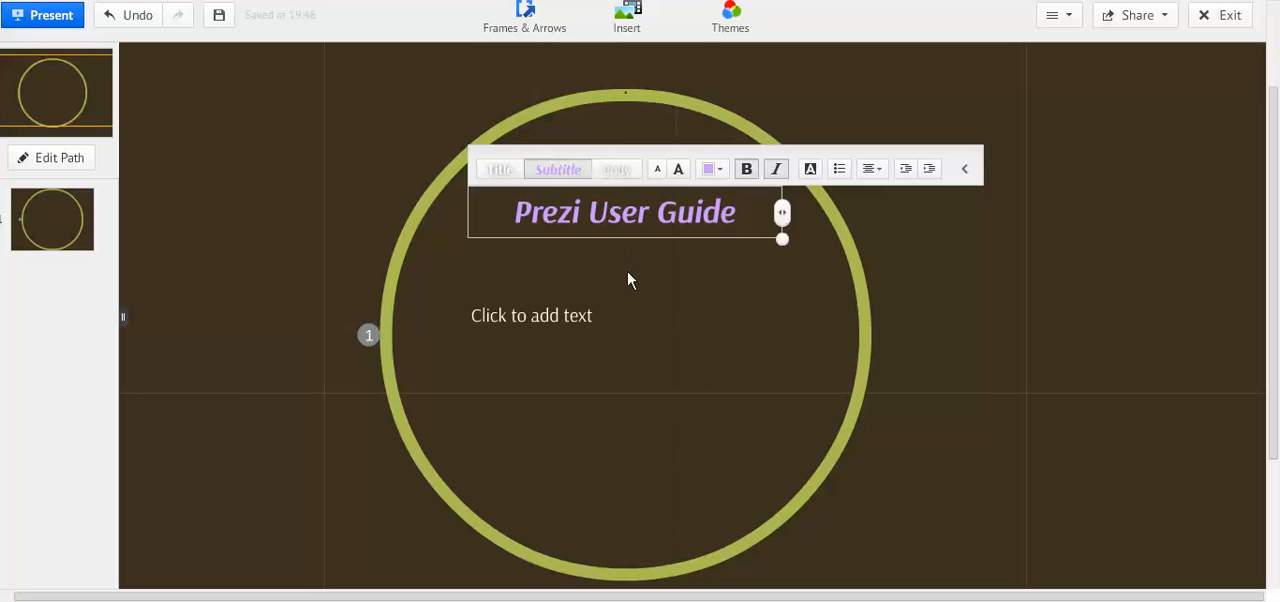
left_click(633, 355)
Enter "...a student's guide..." in the body text placeholder below the title.
left_click(640, 316)
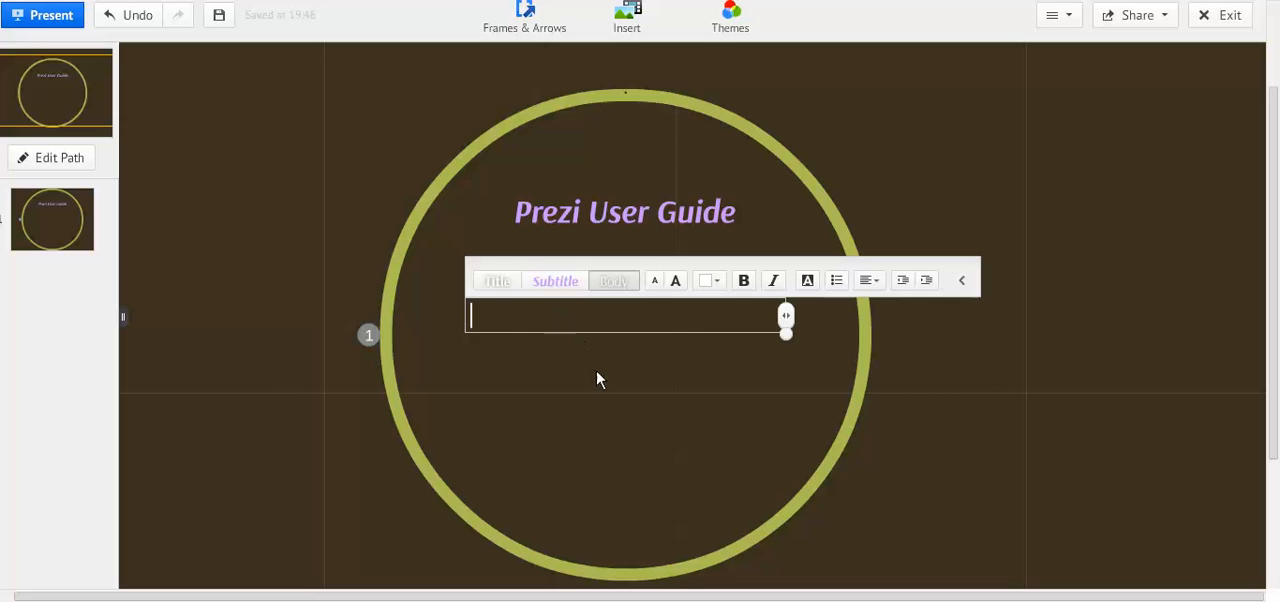
type("...a student's g")
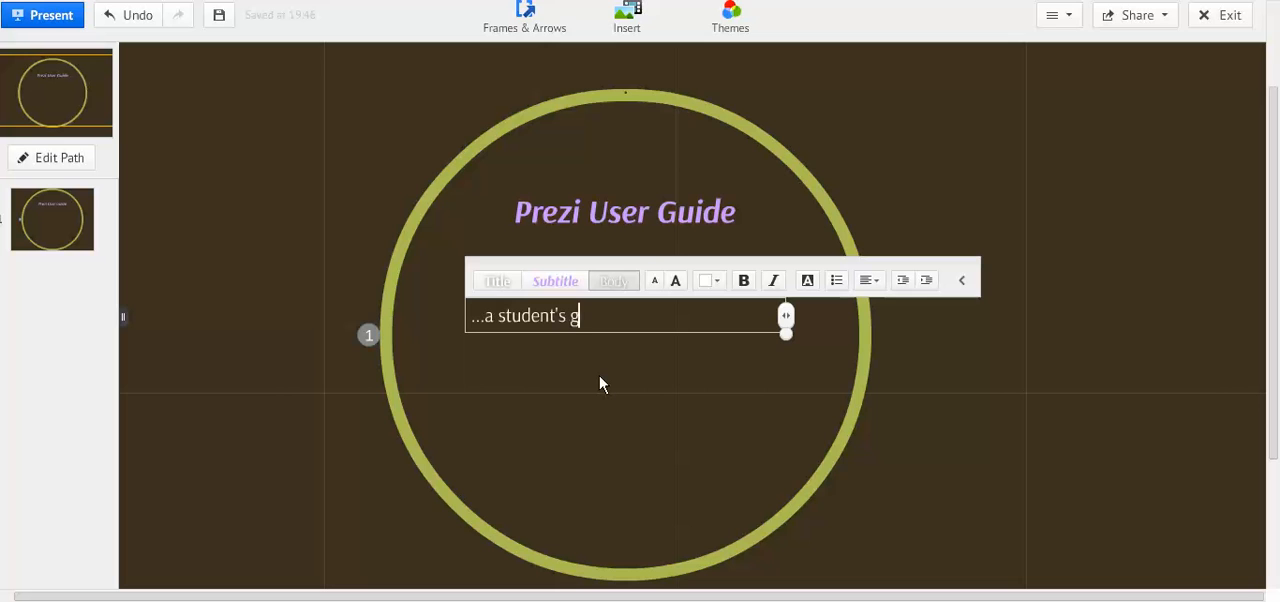
type("uide...")
Center-align the "...a student's guide..." text and finish editing it.
left_click_drag(626, 316, 463, 313)
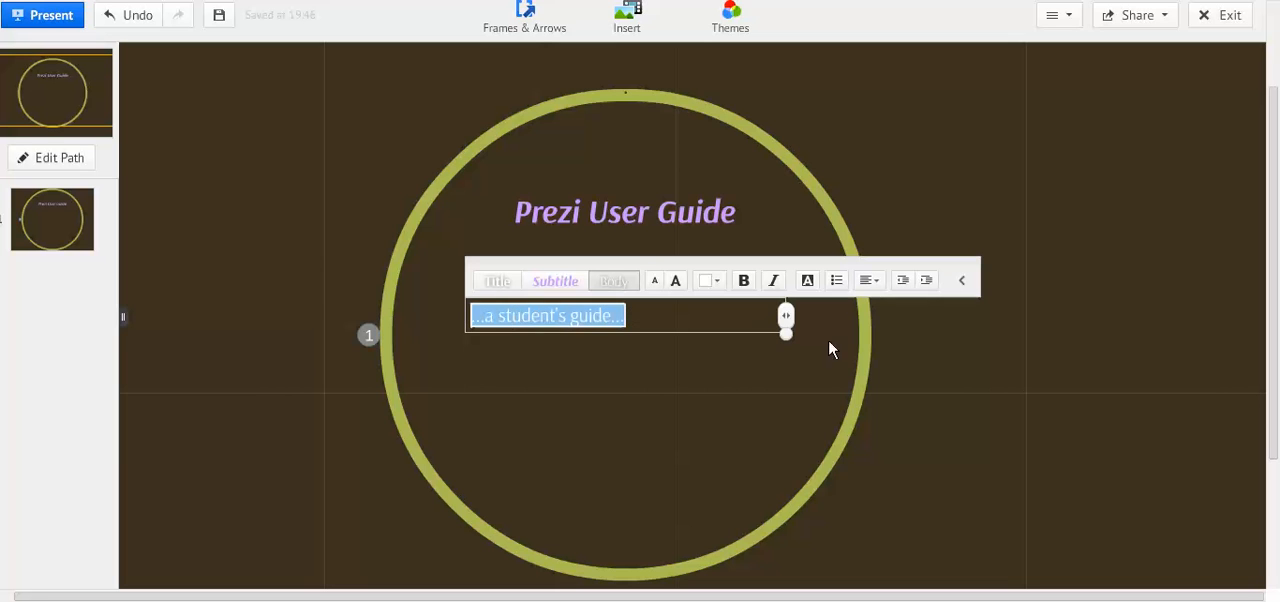
left_click(878, 284)
left_click(855, 253)
left_click(727, 392)
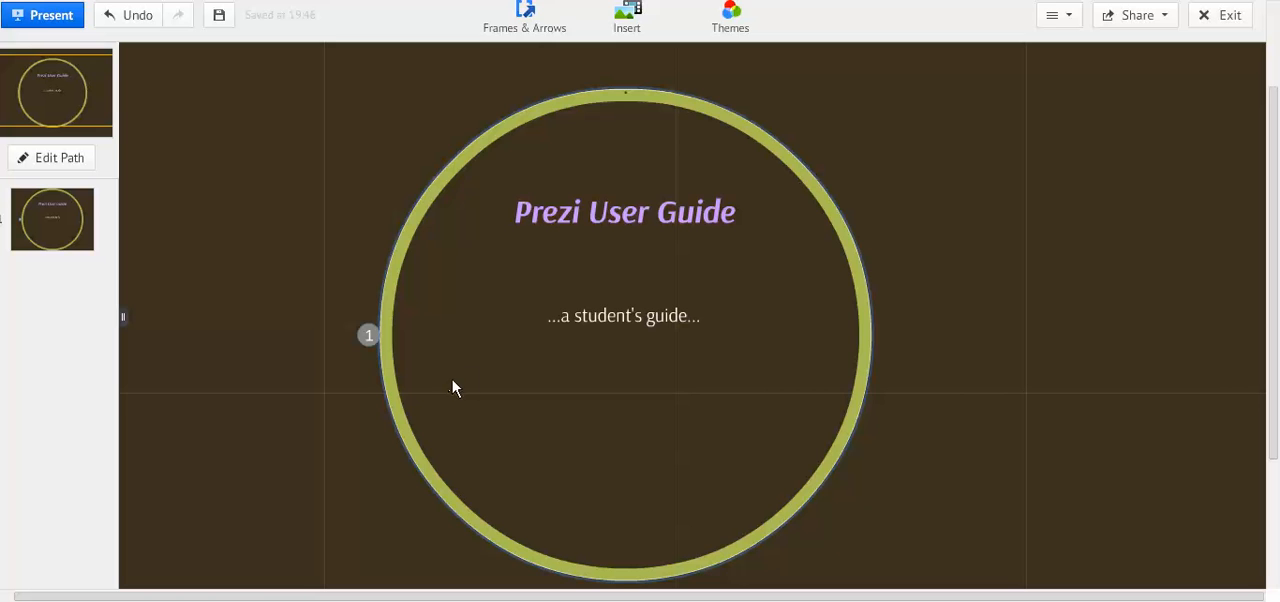
left_click(621, 373)
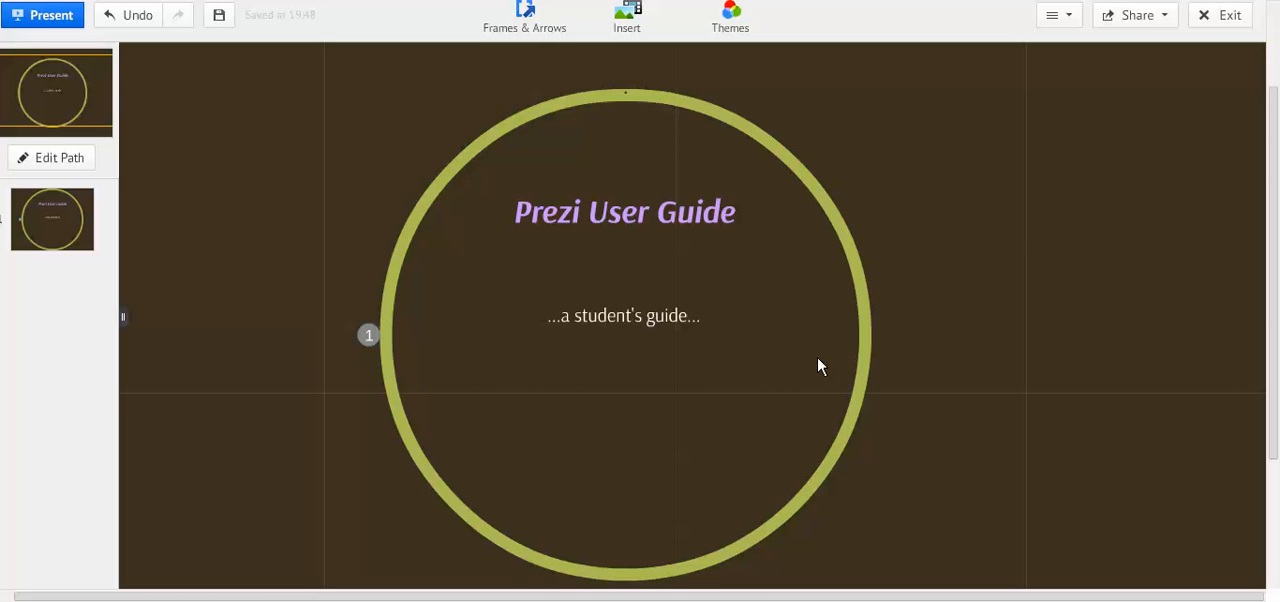
Draw a wide bracket frame on the empty canvas to the upper right of the circle frame.
left_click(533, 22)
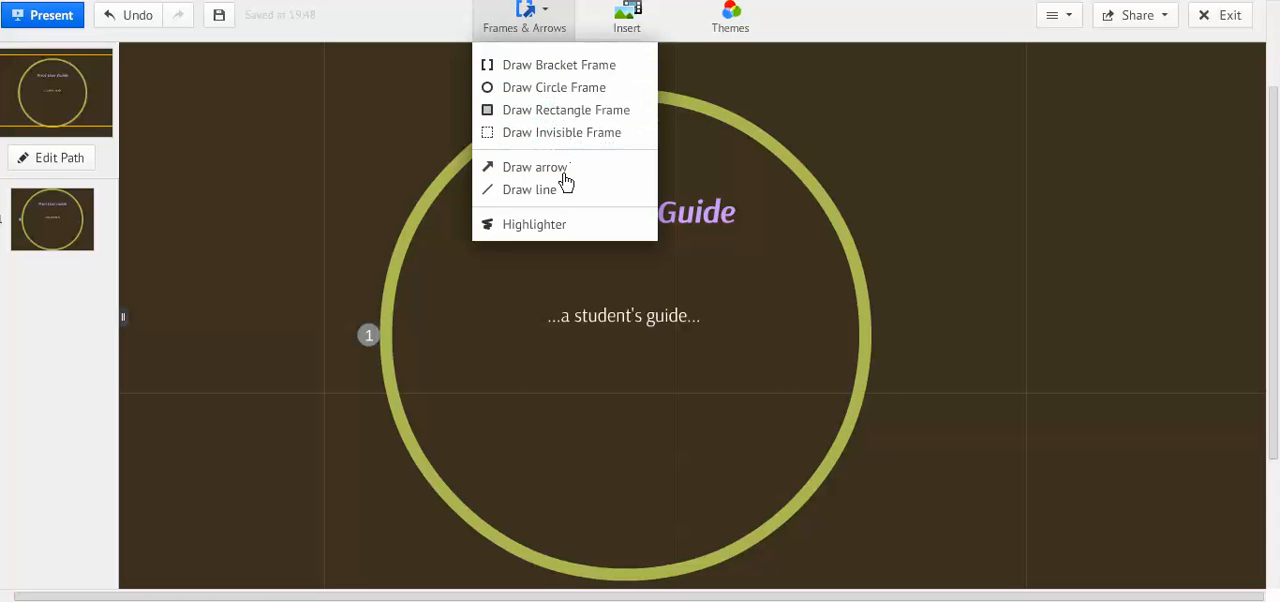
left_click(583, 68)
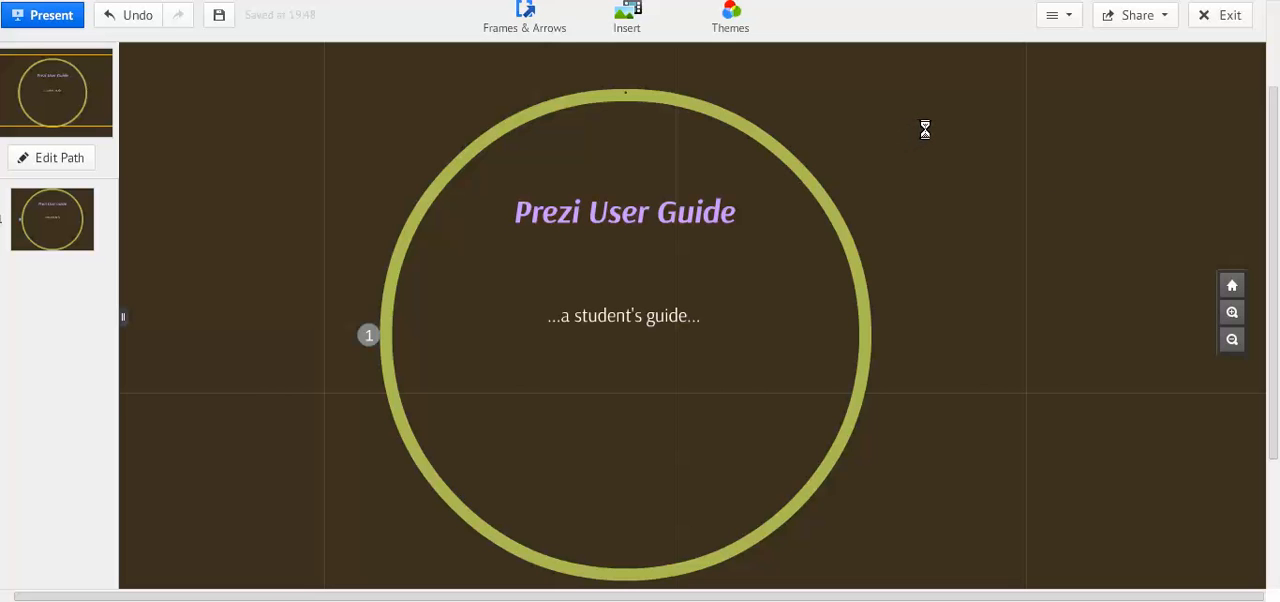
left_click_drag(921, 122, 1183, 258)
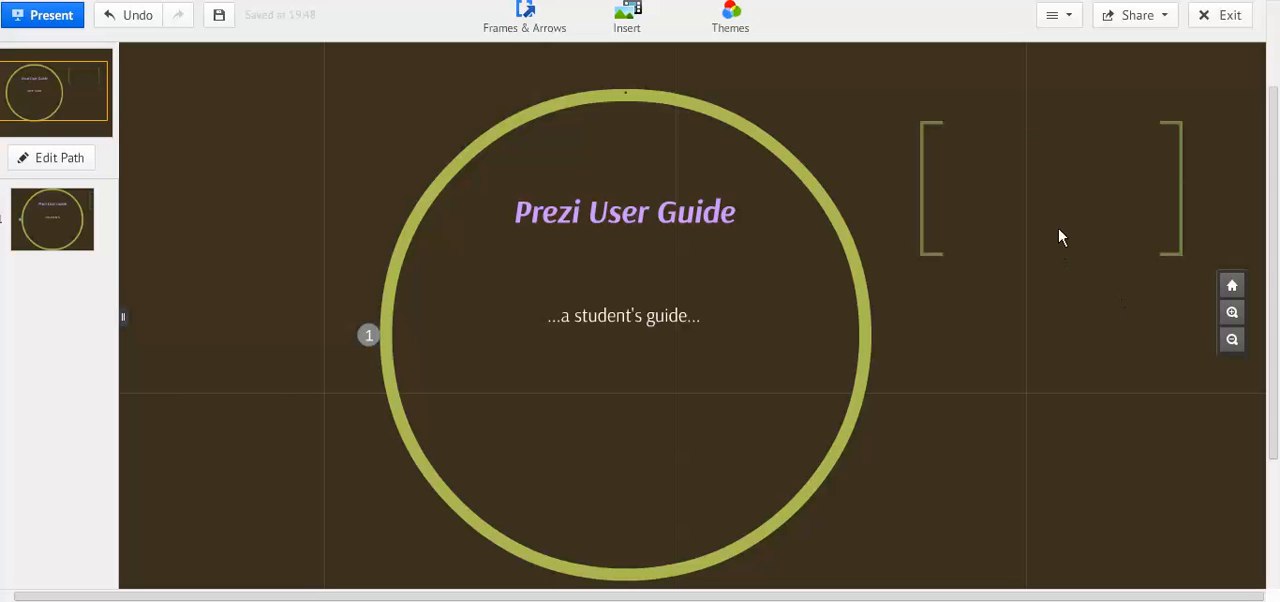
Add the body text "Box One" inside the bracket frame and reduce its font size by one step.
left_click_drag(1096, 312, 827, 369)
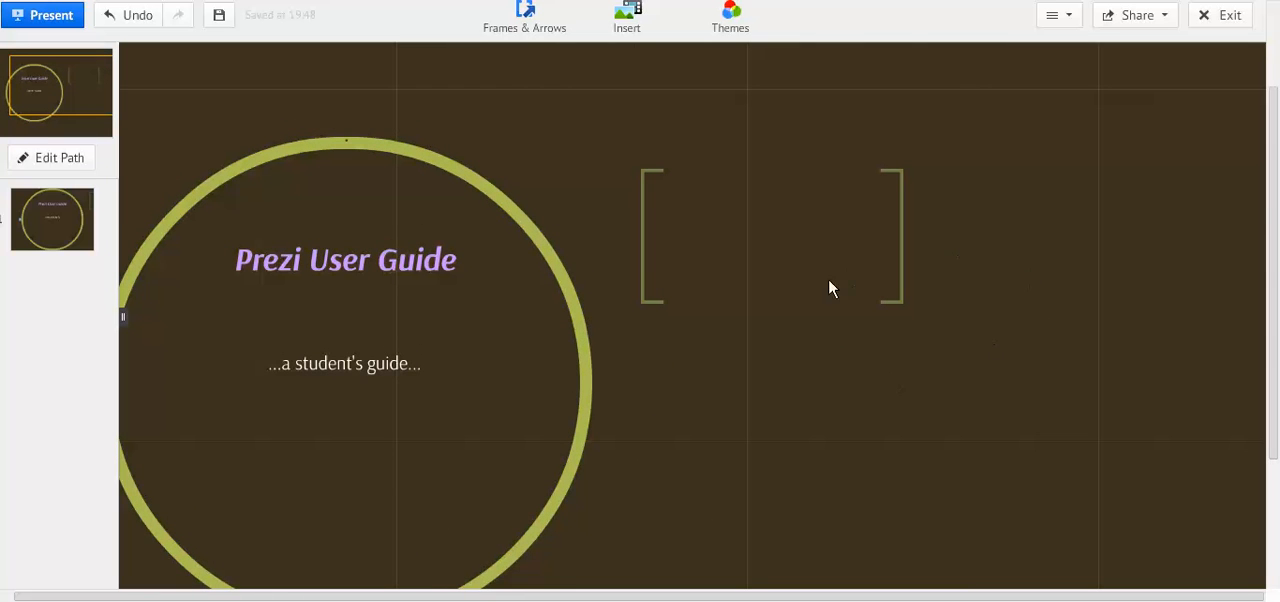
left_click(769, 238)
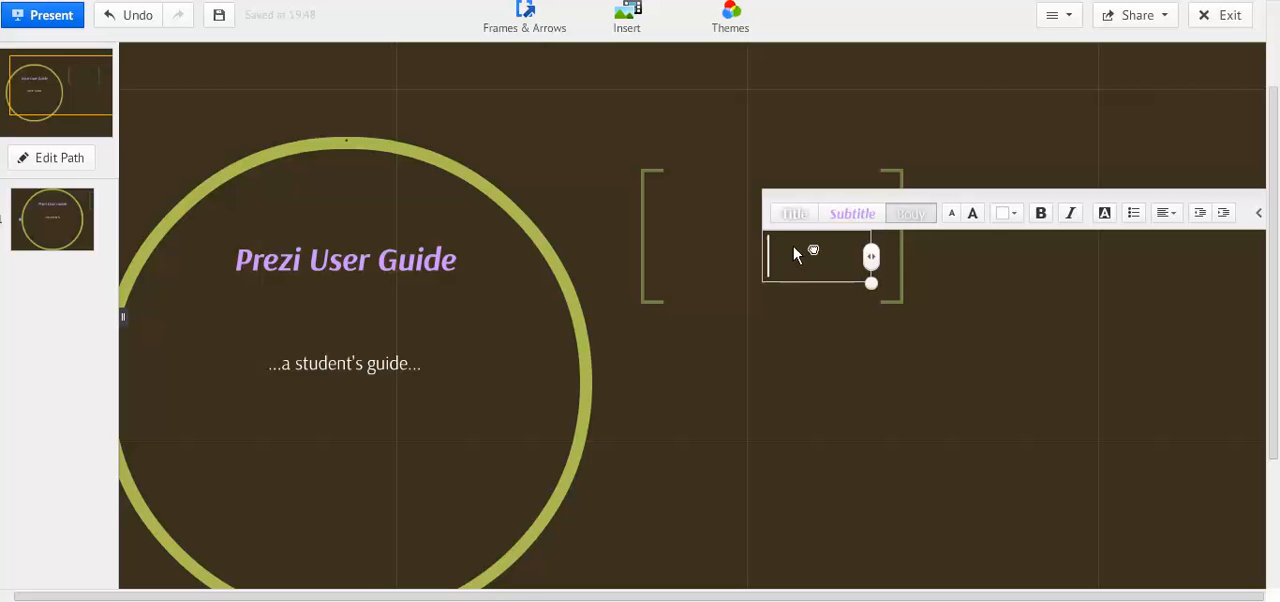
left_click_drag(859, 273, 863, 251)
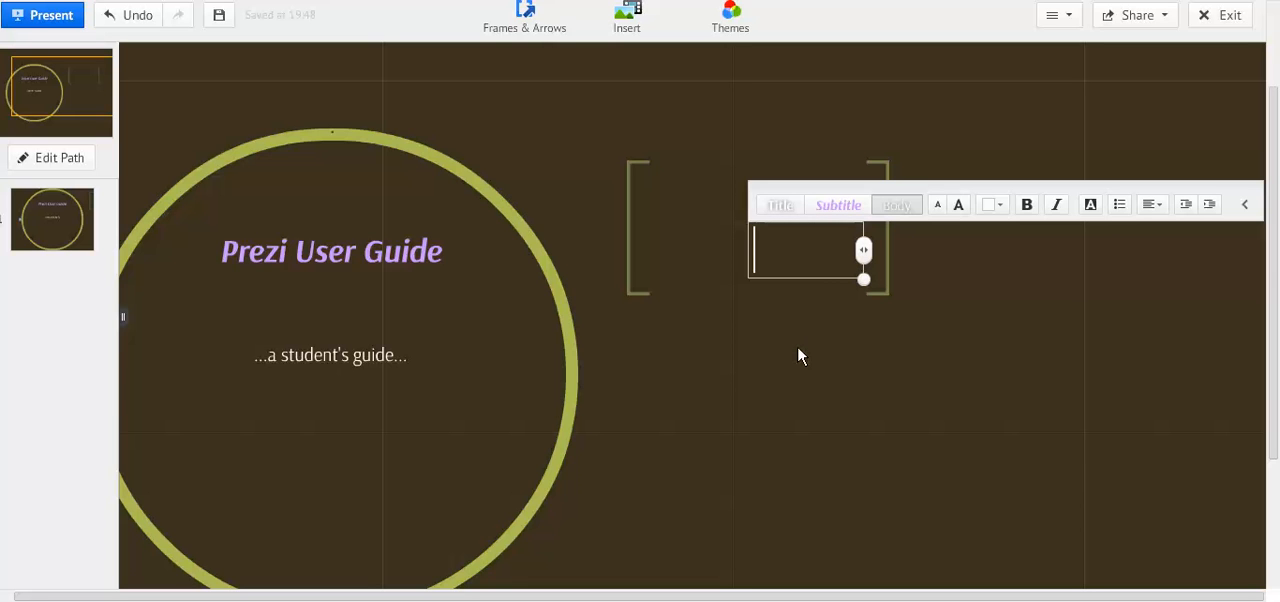
type("Box ")
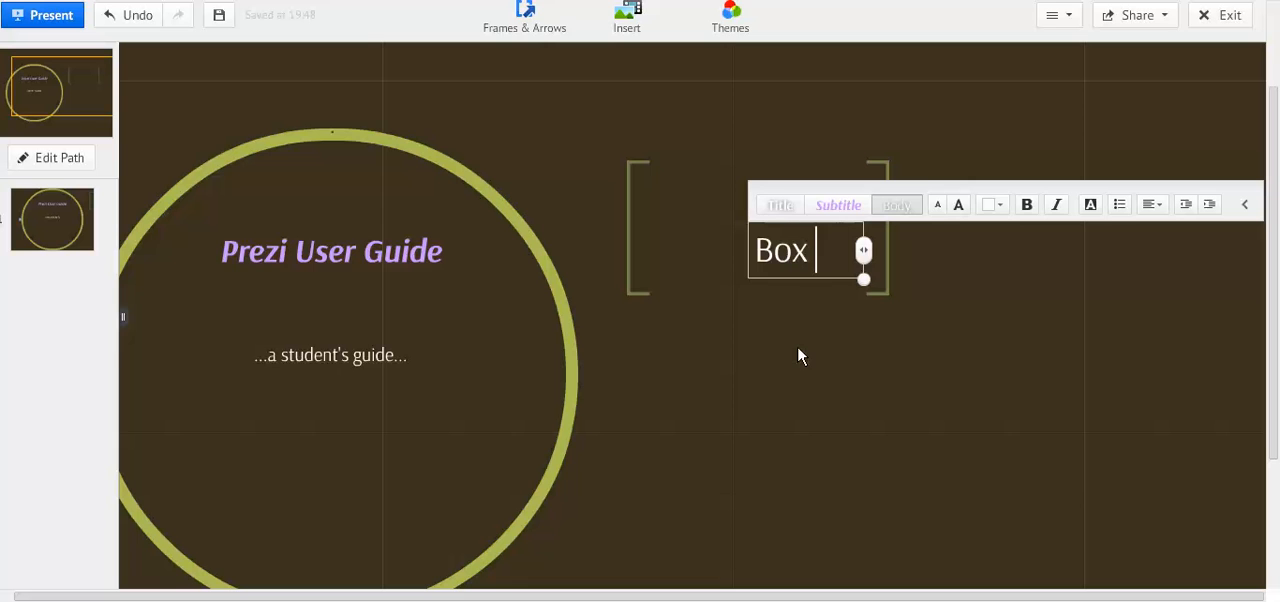
type("One")
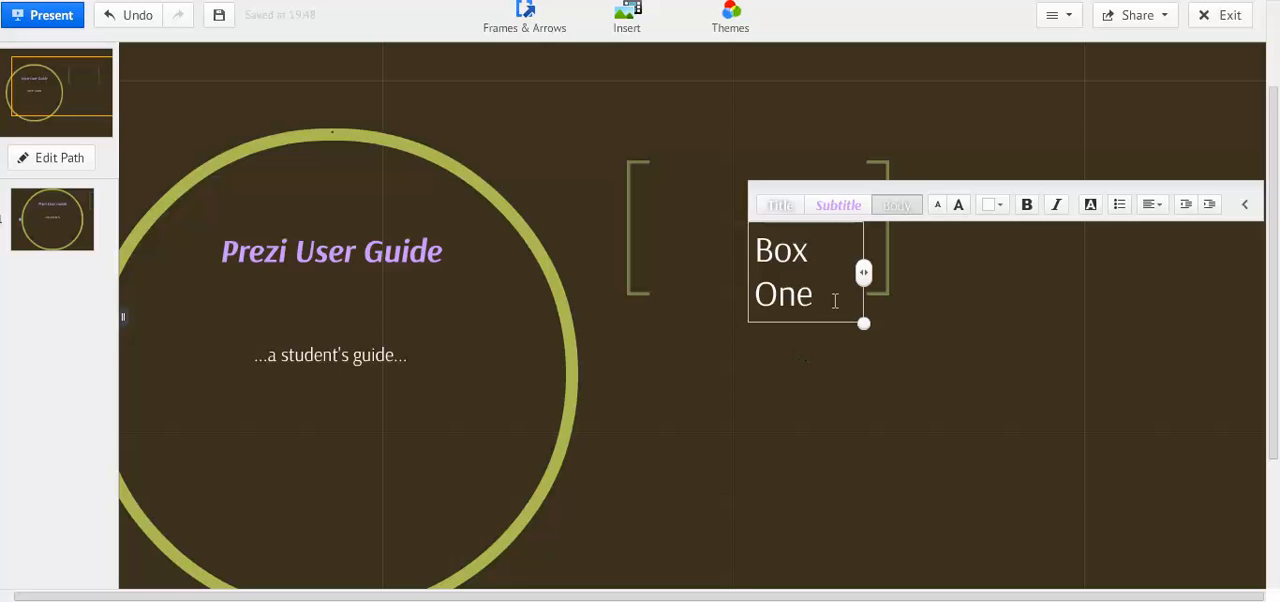
left_click(937, 206)
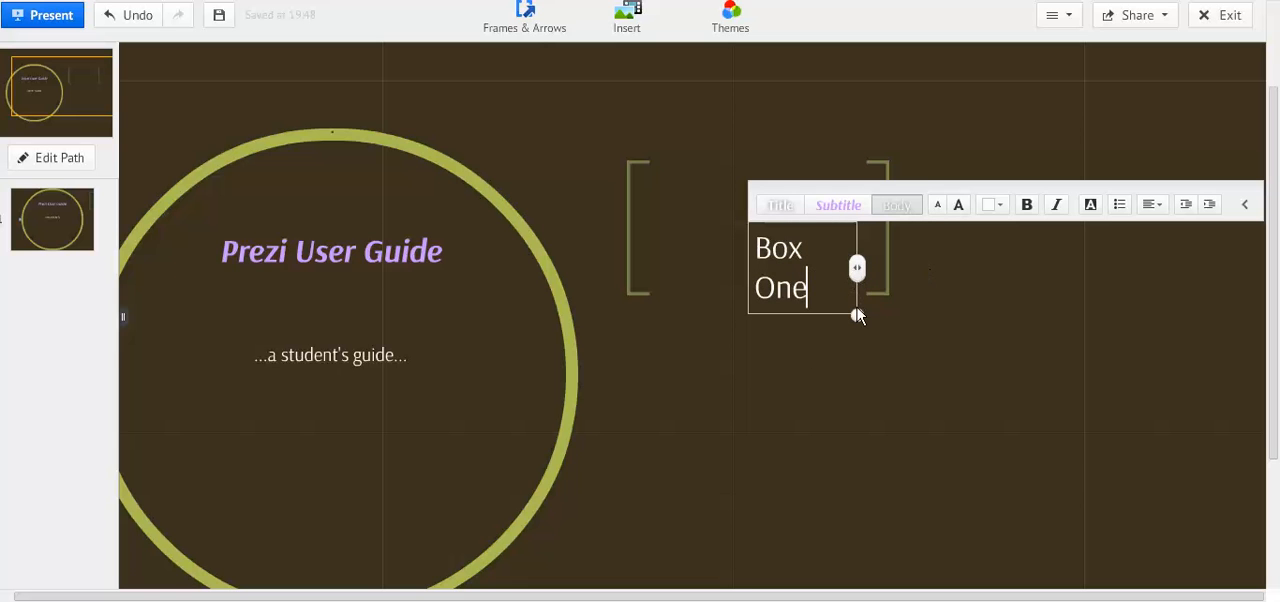
Widen the "Box One" text box so the text fits on one line, and move it inside the bracket frame.
left_click_drag(856, 270, 936, 276)
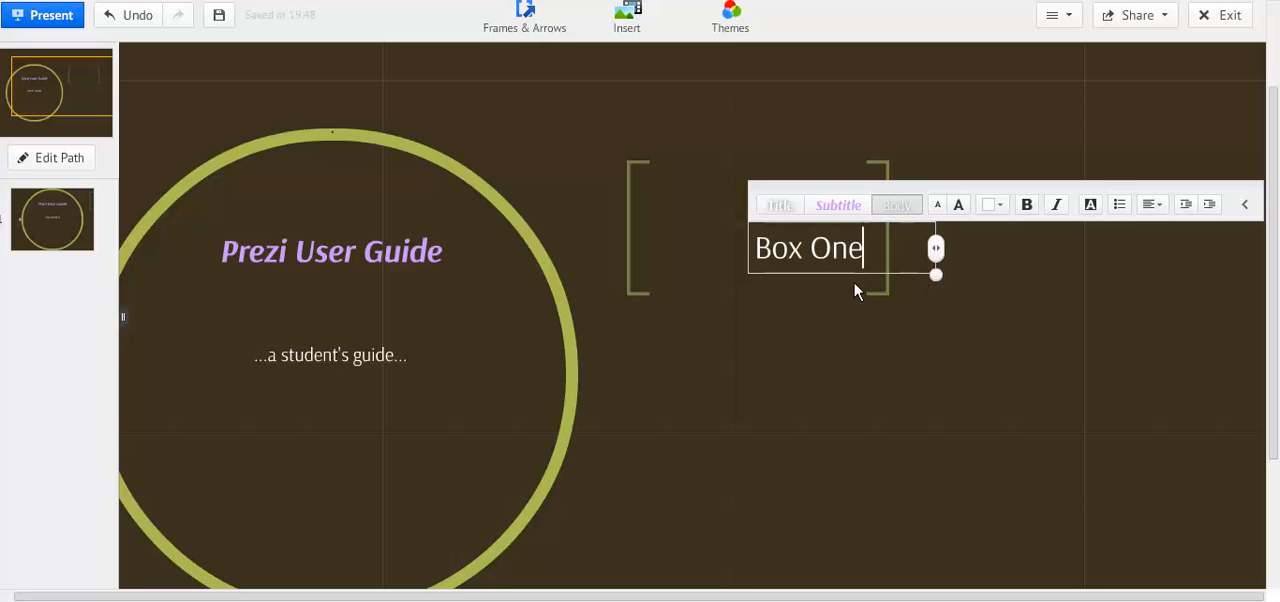
left_click(865, 348)
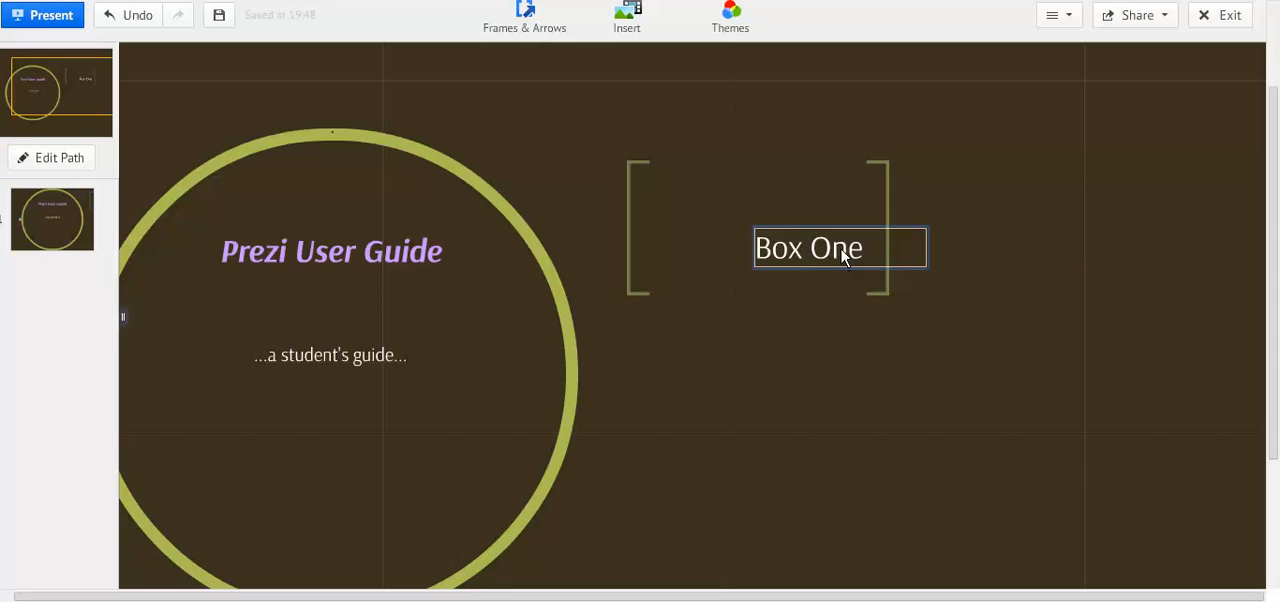
left_click(848, 256)
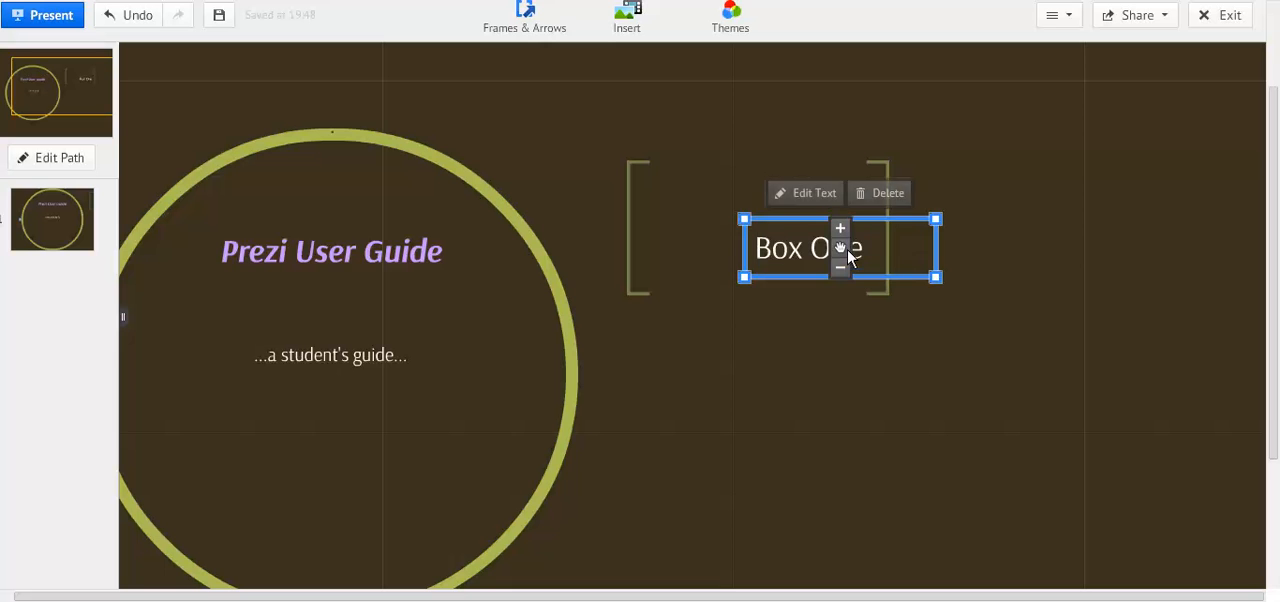
left_click_drag(845, 250, 765, 242)
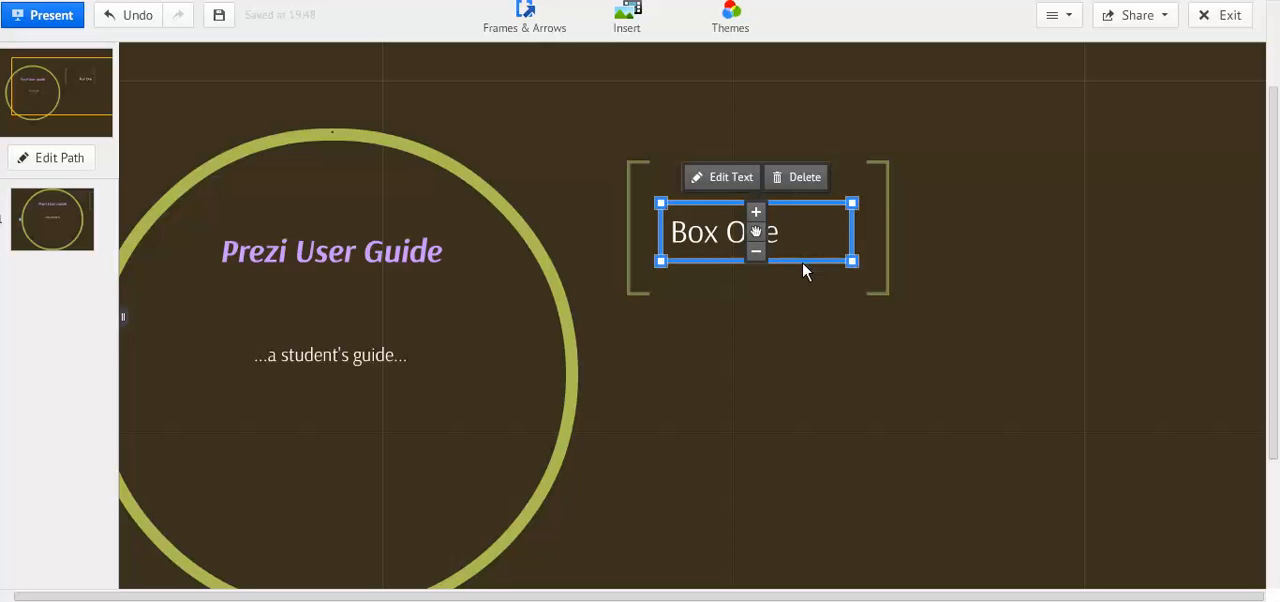
Center-align the "Box One" text and finish editing it.
left_click(720, 230)
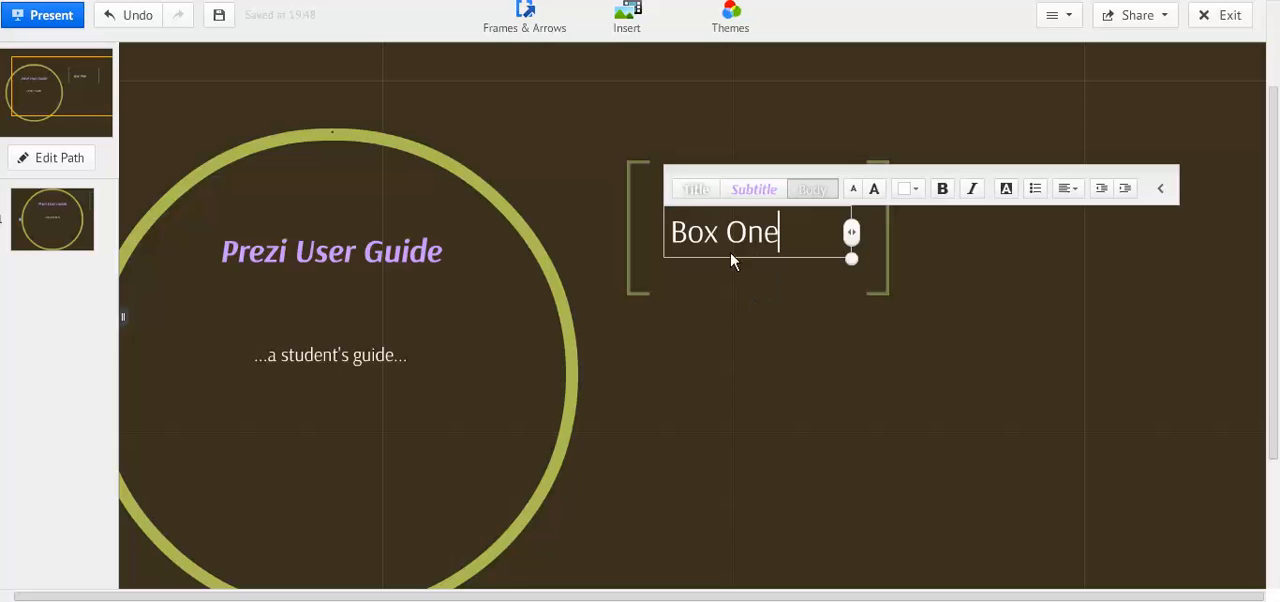
left_click(1066, 188)
left_click(1057, 163)
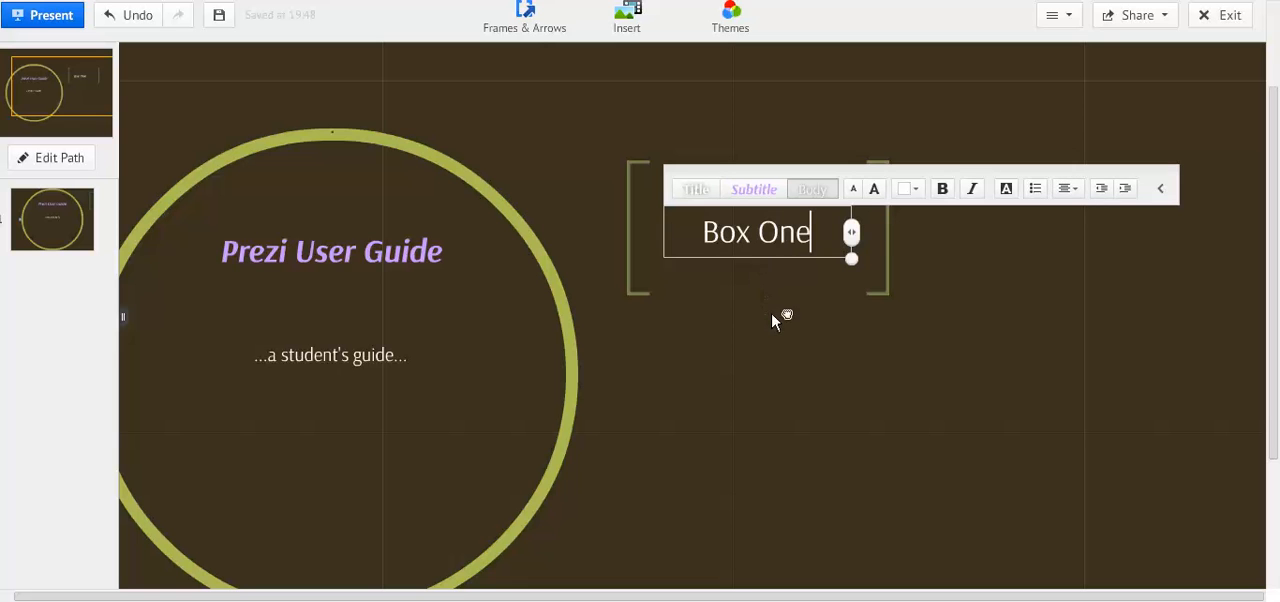
left_click(771, 314)
Enlarge the "Box One" text so it fills most of the bracket frame's width.
left_click(768, 250)
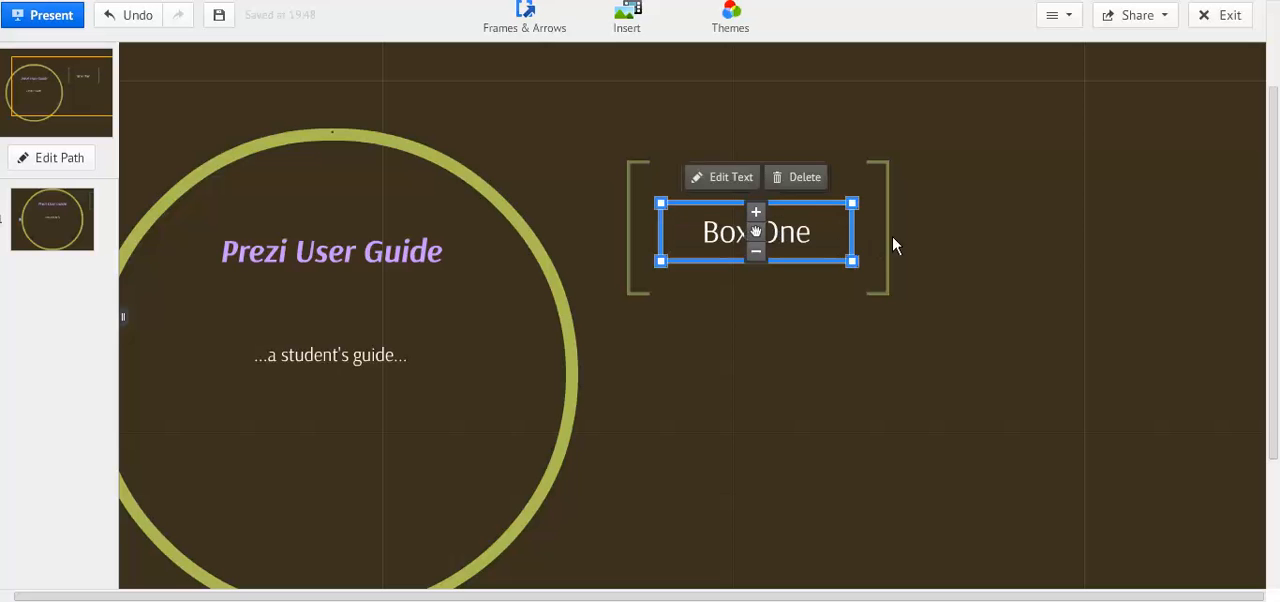
left_click_drag(856, 268, 926, 315)
left_click(782, 315)
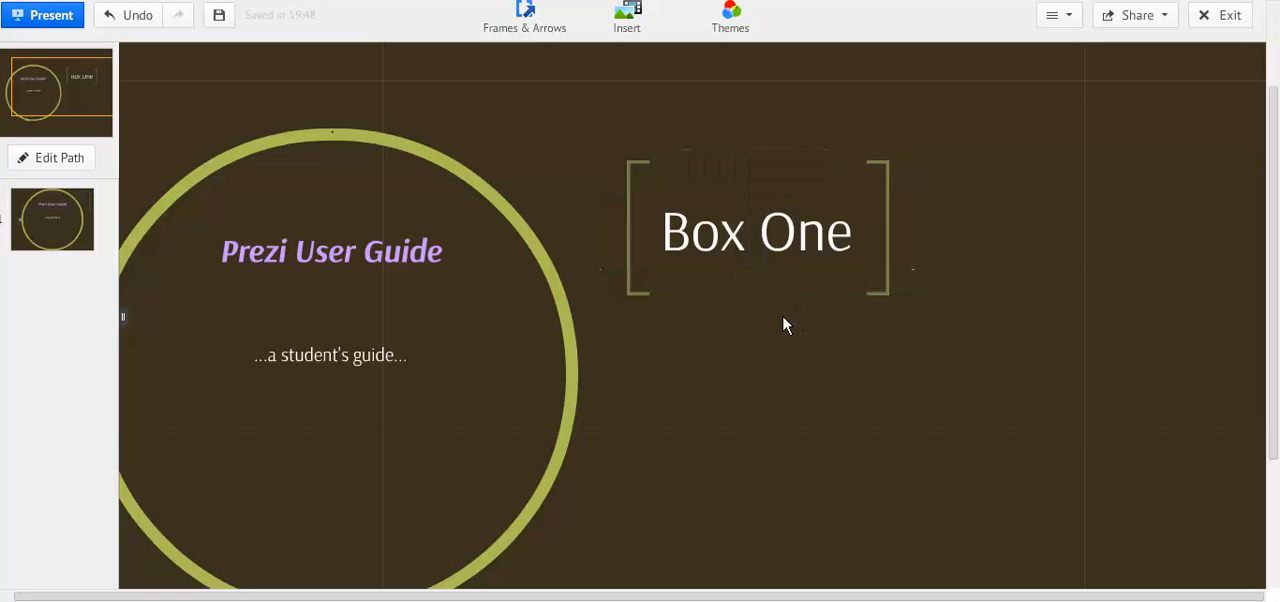
left_click(790, 243)
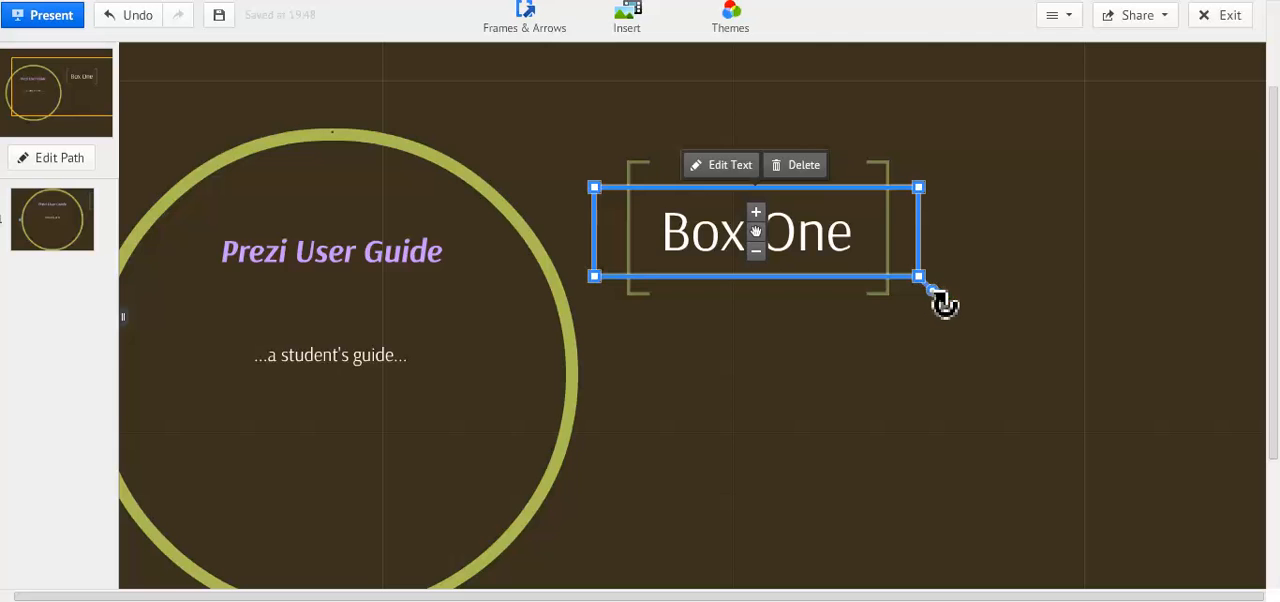
mouse_move(943, 302)
left_mouse_down()
mouse_move(957, 284)
mouse_move(934, 306)
left_mouse_up()
left_click(751, 331)
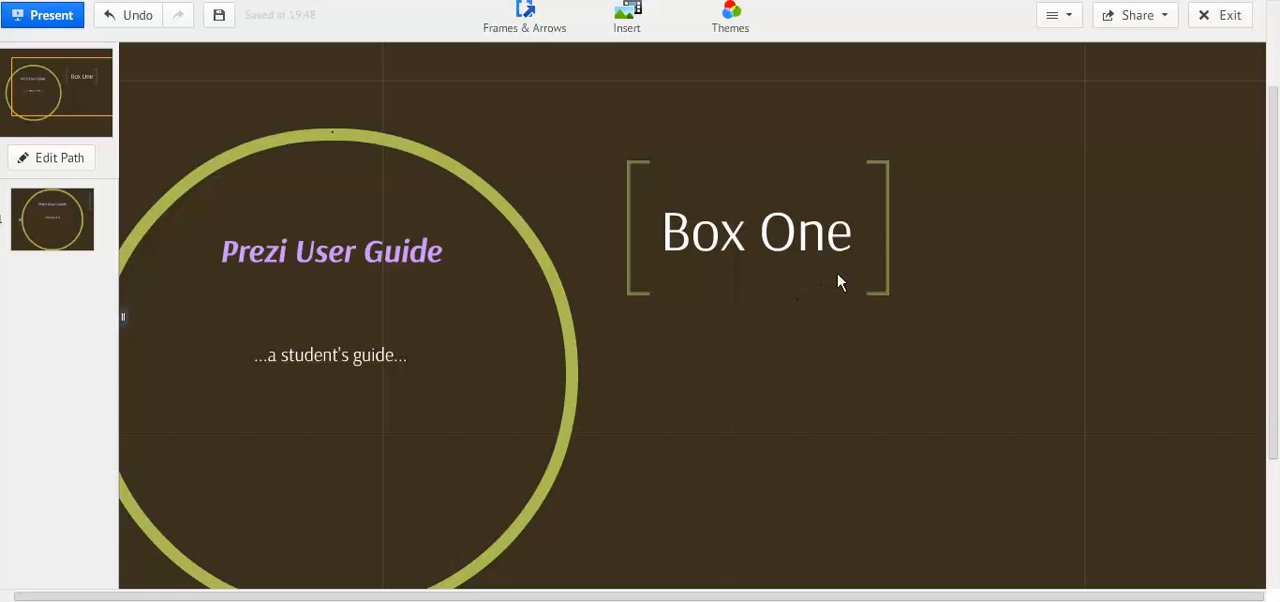
Draw a tiny circle frame inside the letter "O" of "One" in the bracket frame.
scroll(837, 273, "up", 10)
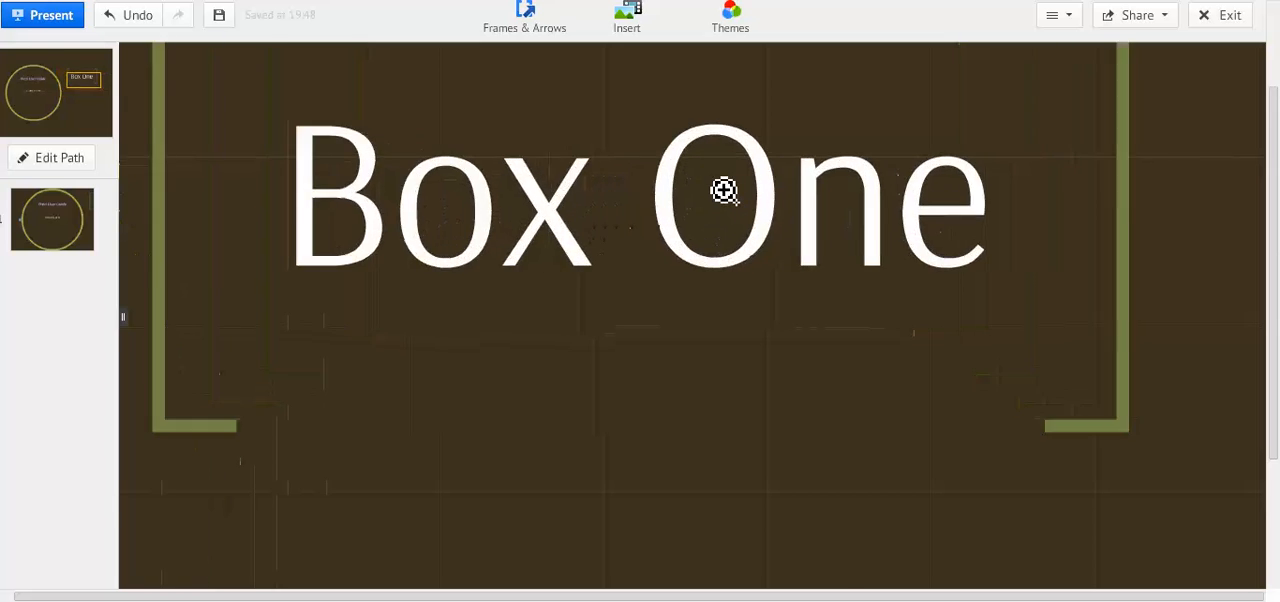
scroll(724, 190, "up", 10)
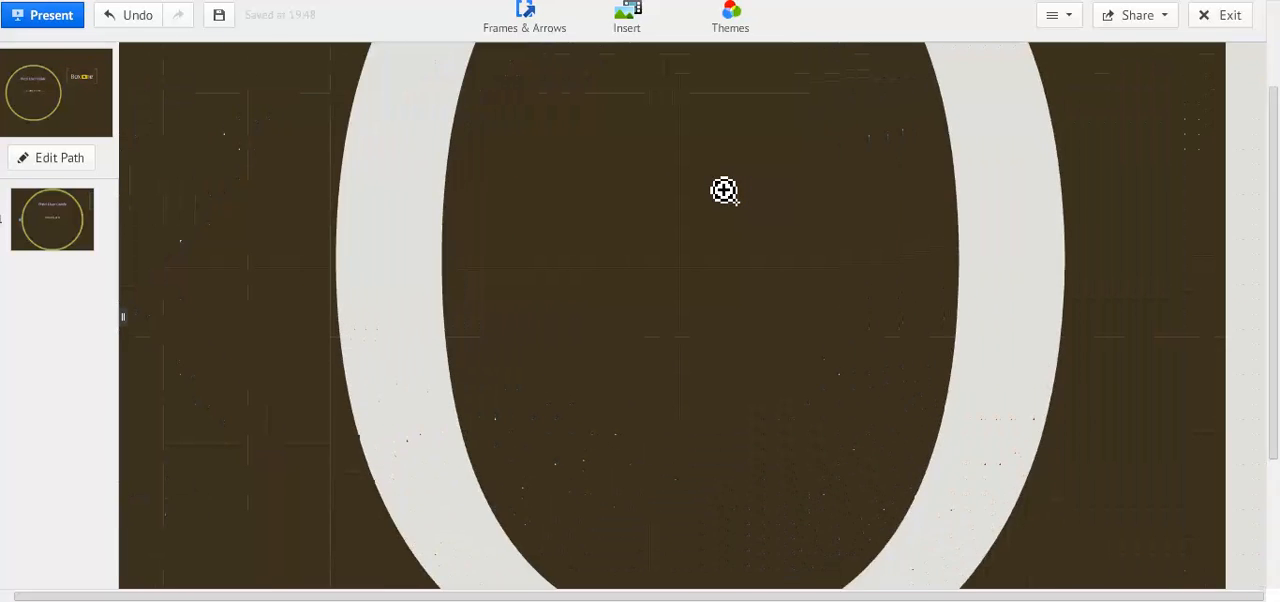
scroll(724, 190, "up", 8)
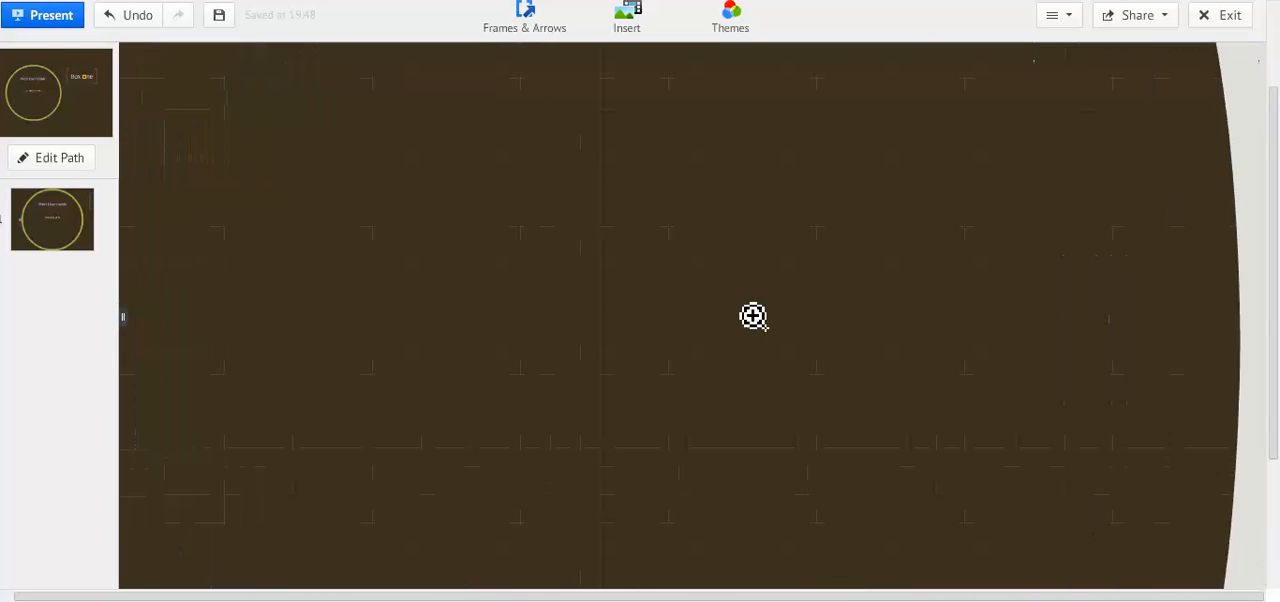
scroll(753, 316, "up", 3)
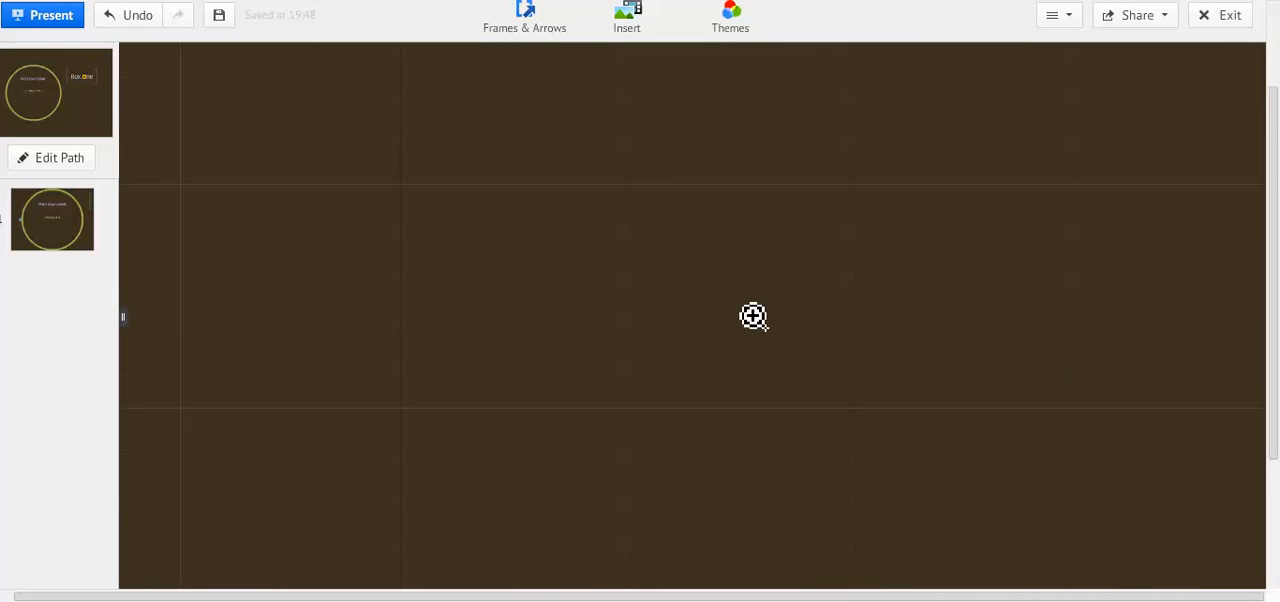
left_click(540, 42)
left_click(561, 87)
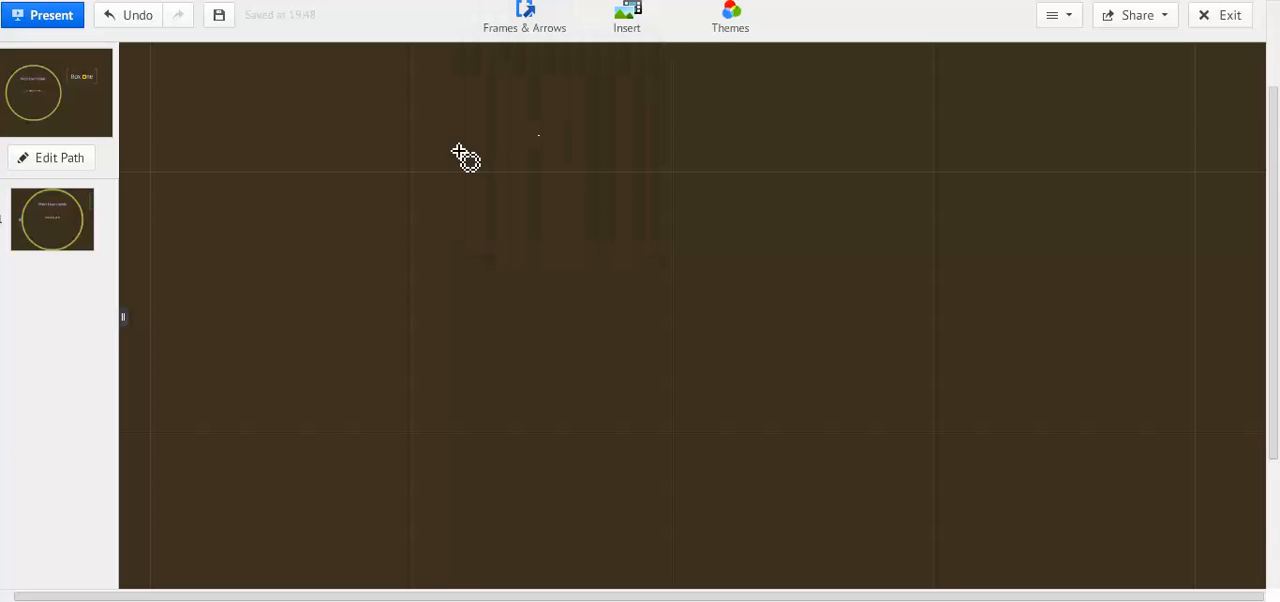
left_click_drag(459, 152, 862, 500)
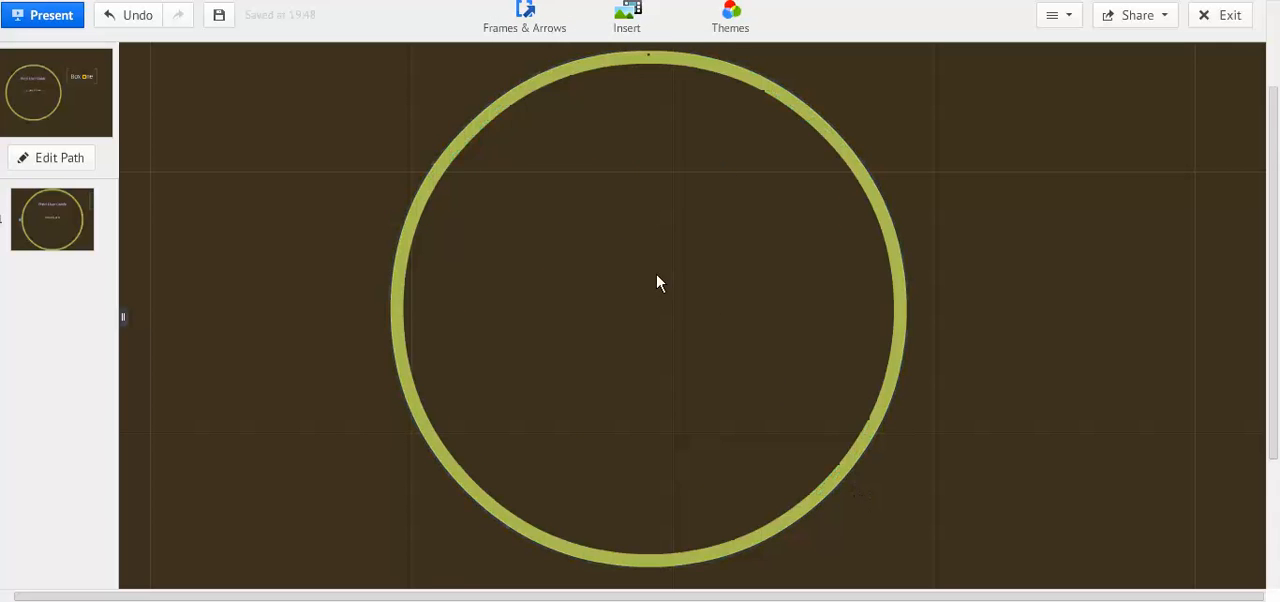
Add the body text "Box 2" inside the tiny circle frame and widen its text box.
left_click(660, 287)
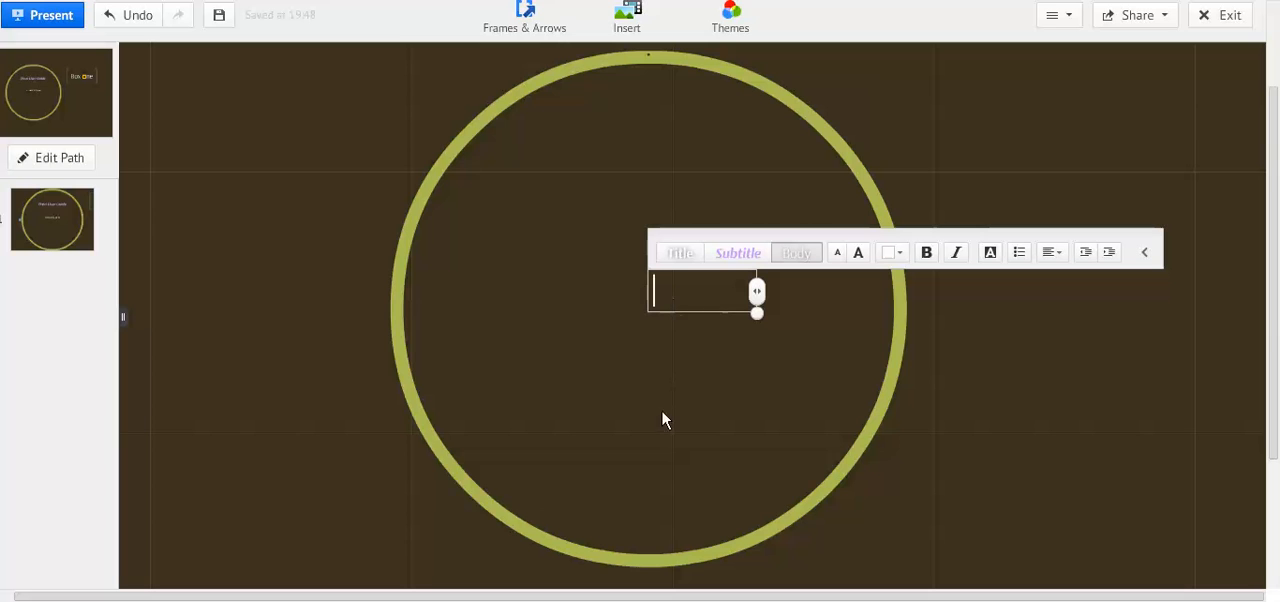
type("Box 2")
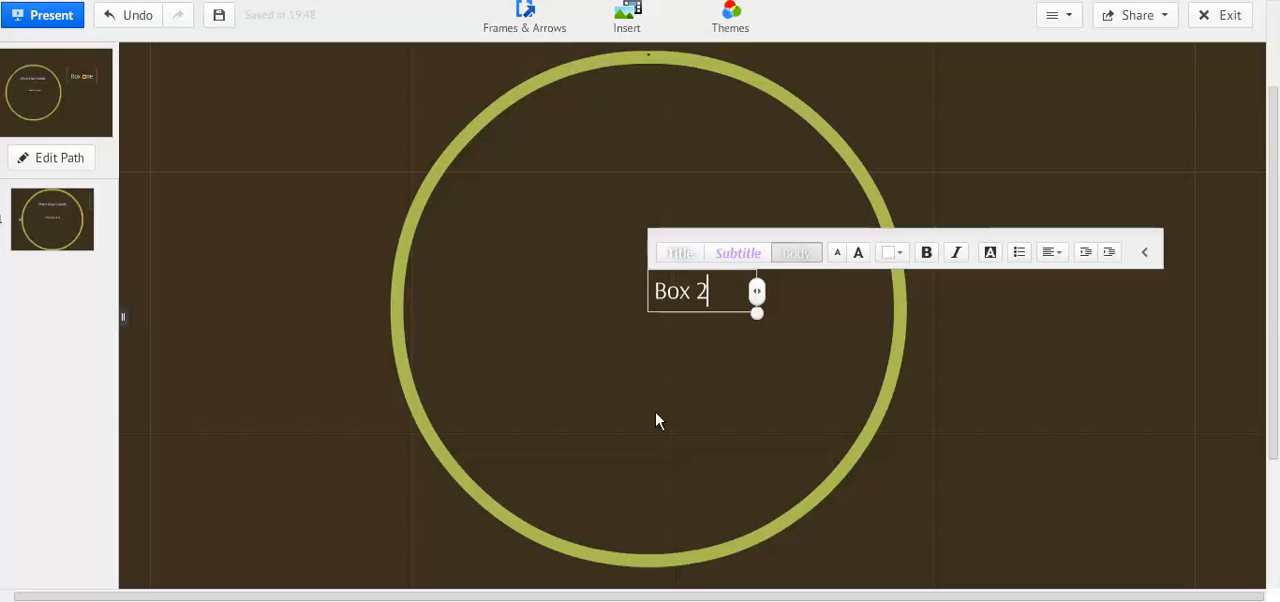
left_click_drag(759, 297, 849, 296)
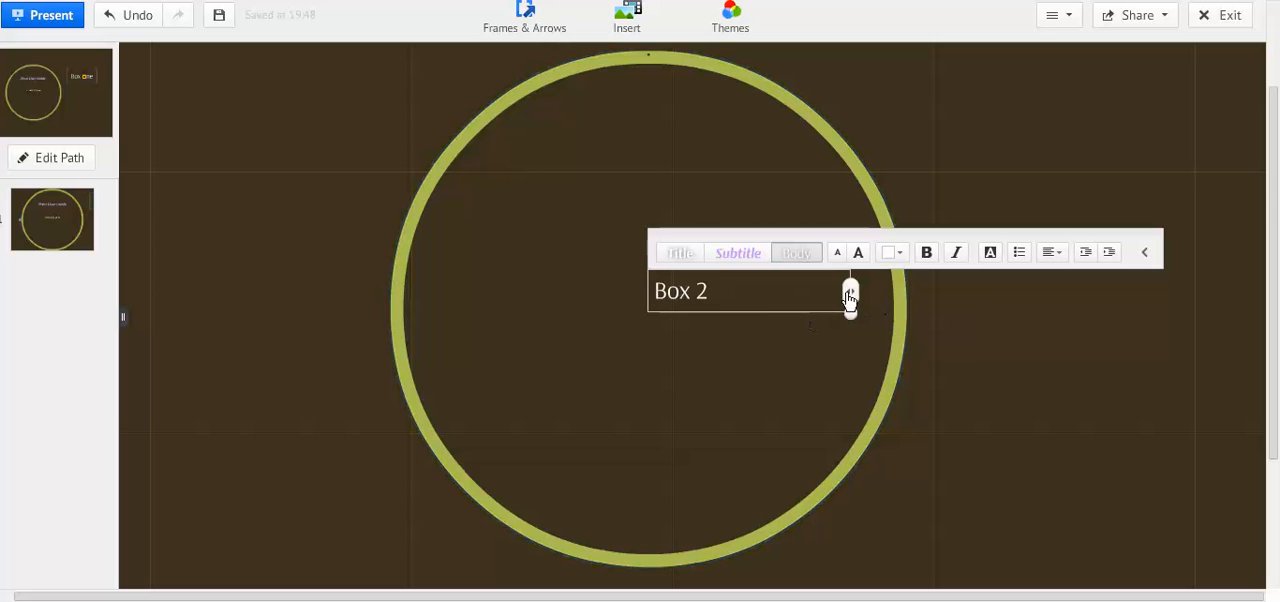
left_click(782, 342)
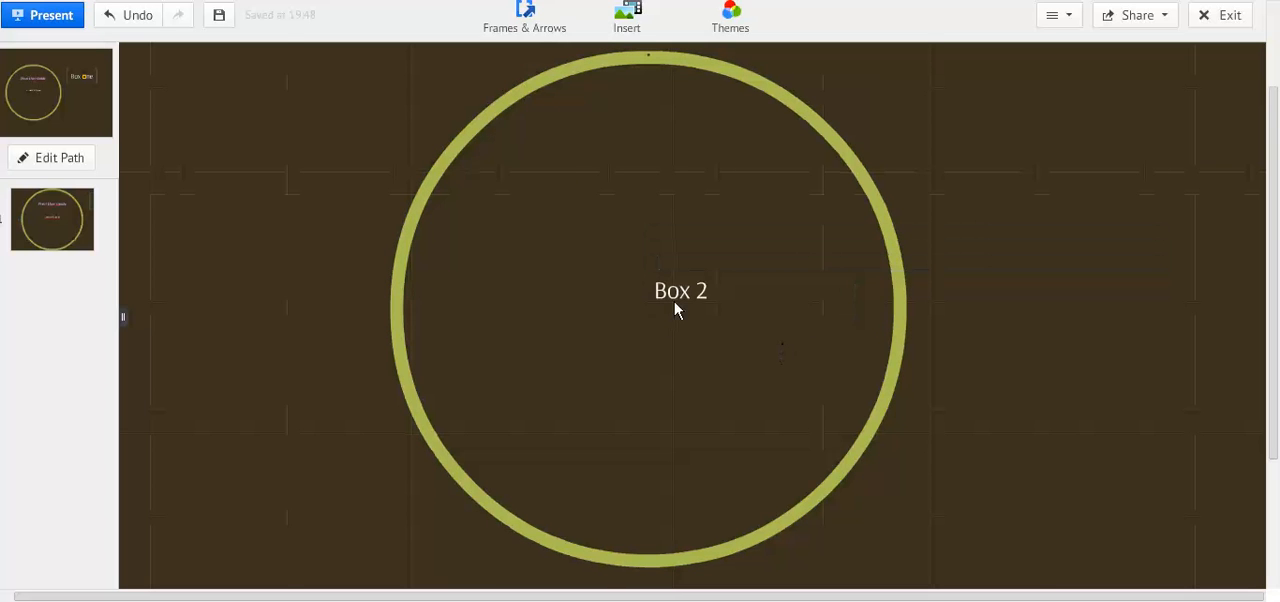
Move the "Box 2" text to the center of the tiny circle frame and deselect it.
left_click(677, 303)
left_click_drag(747, 303, 712, 308)
left_click(714, 386)
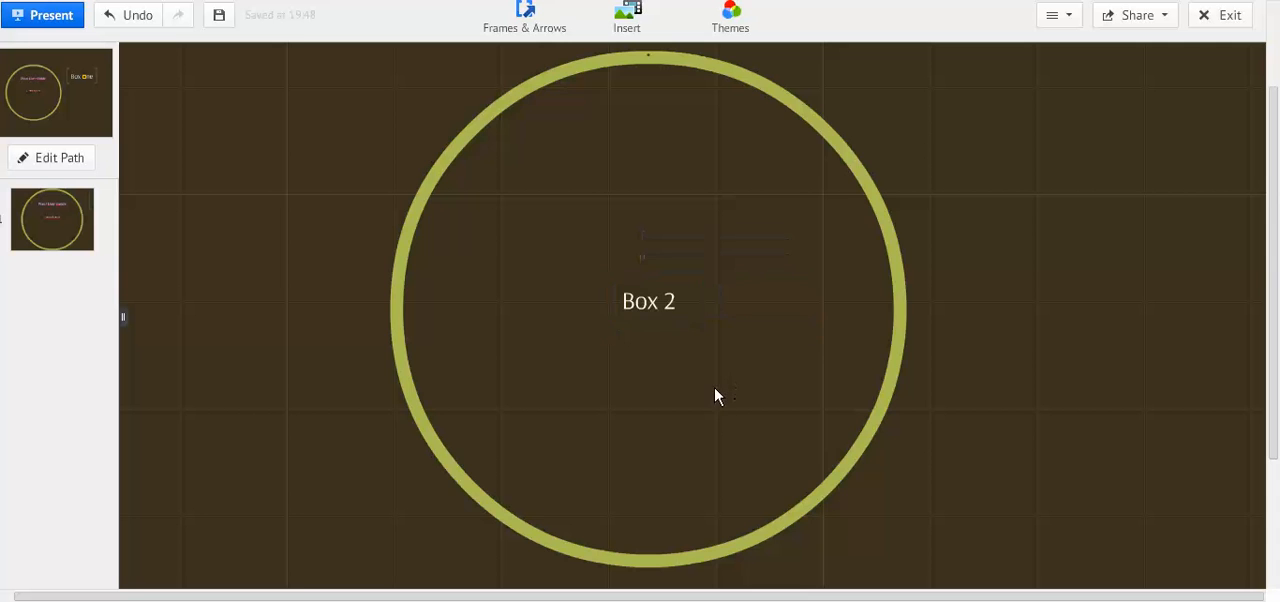
Zoom back out from the tiny circle frame to view the whole "Box One" bracket frame on the canvas.
scroll(714, 386, "down", 3)
scroll(701, 381, "down", 5)
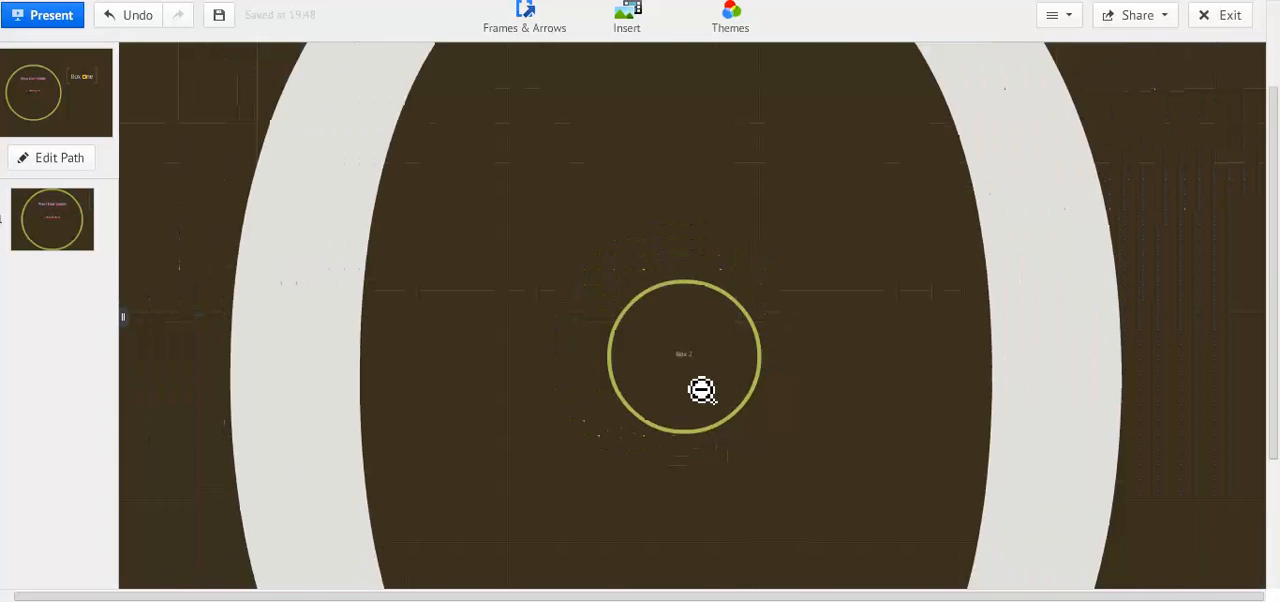
scroll(699, 390, "down", 5)
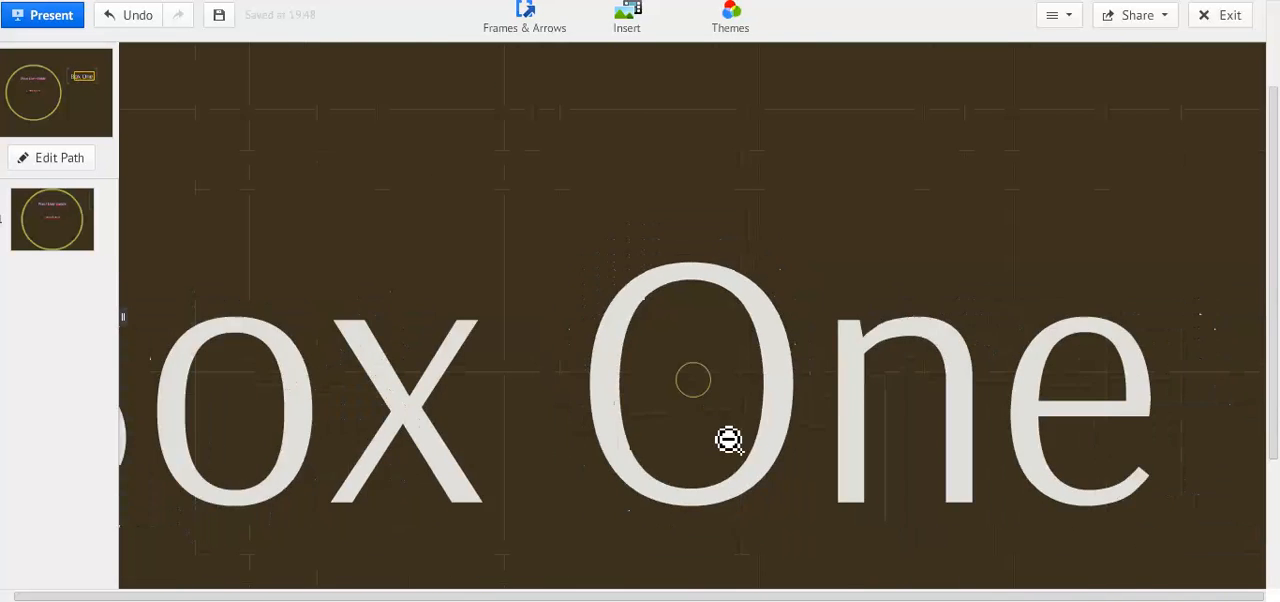
scroll(726, 432, "down", 5)
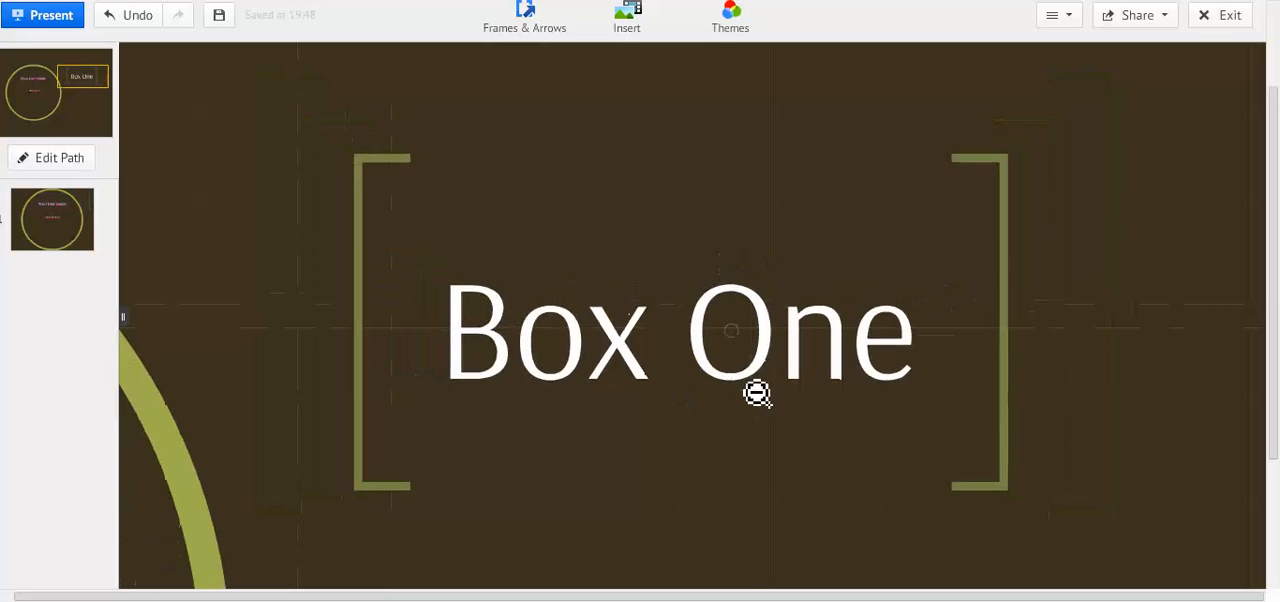
scroll(692, 449, "down", 3)
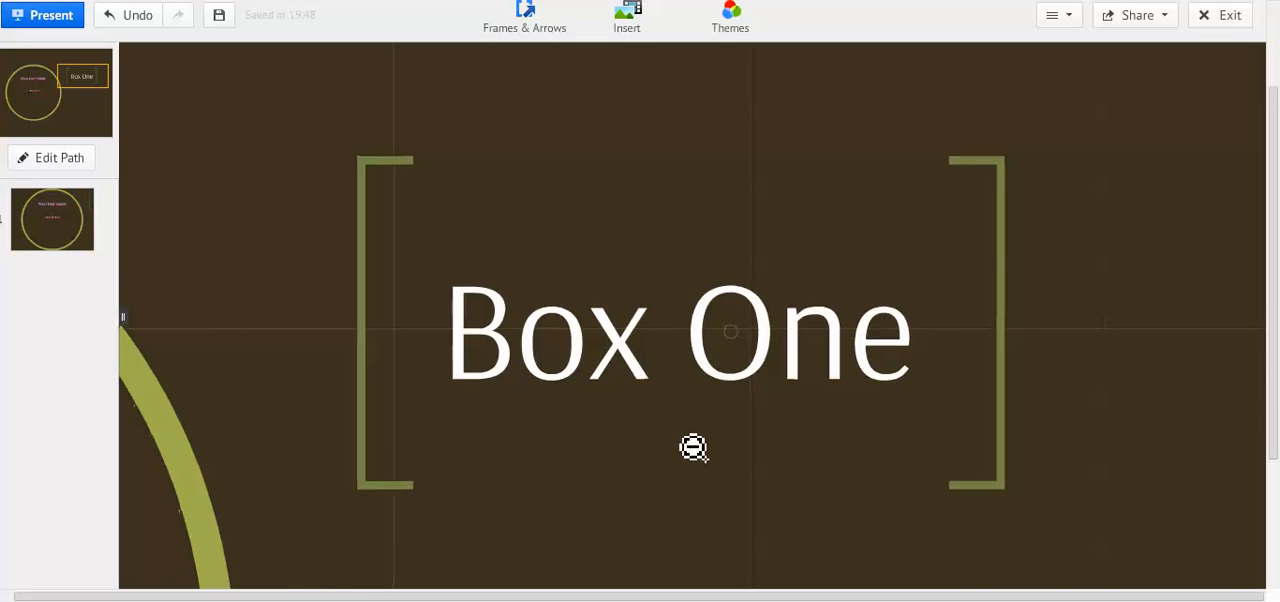
left_click_drag(729, 481, 705, 425)
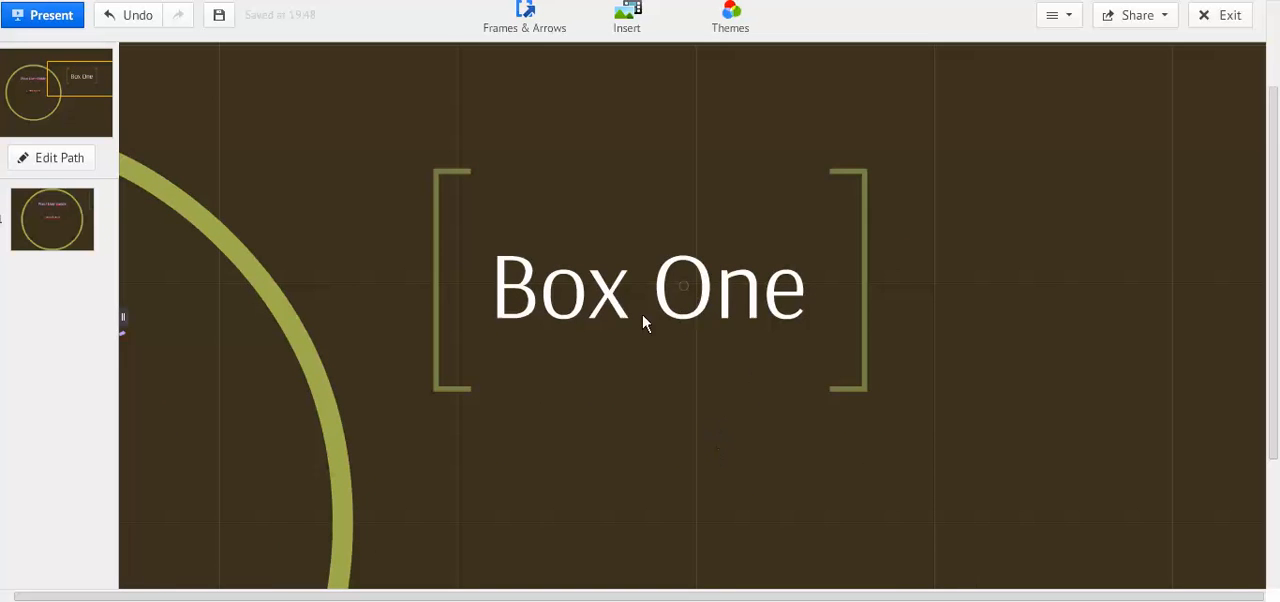